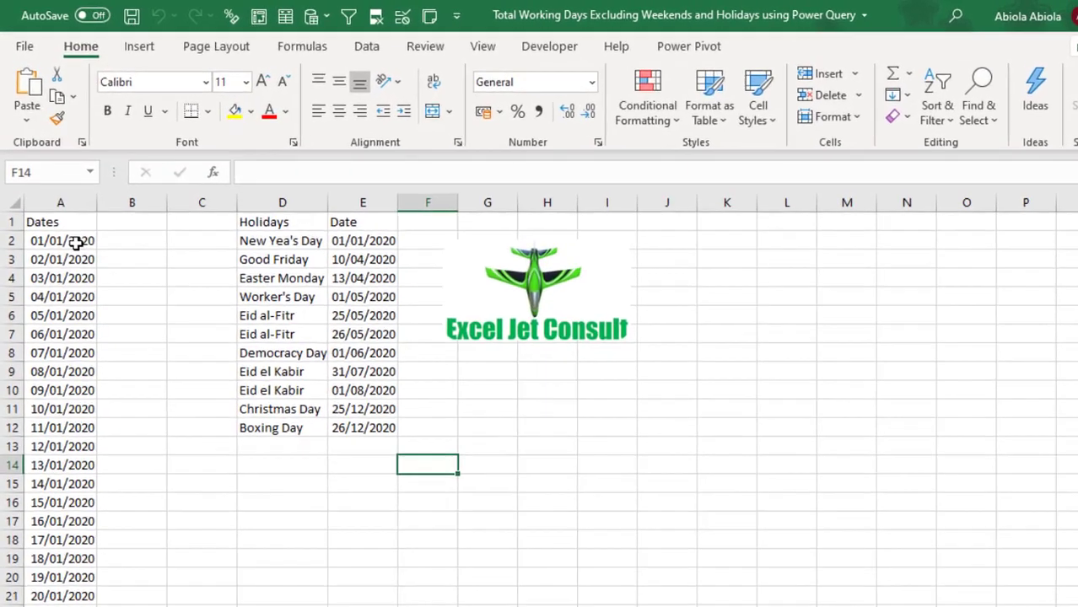
Step: Check the Dates column from first to last date, then select the holiday dates in column E
{"action": "left_click", "coordinate": [72, 226]}
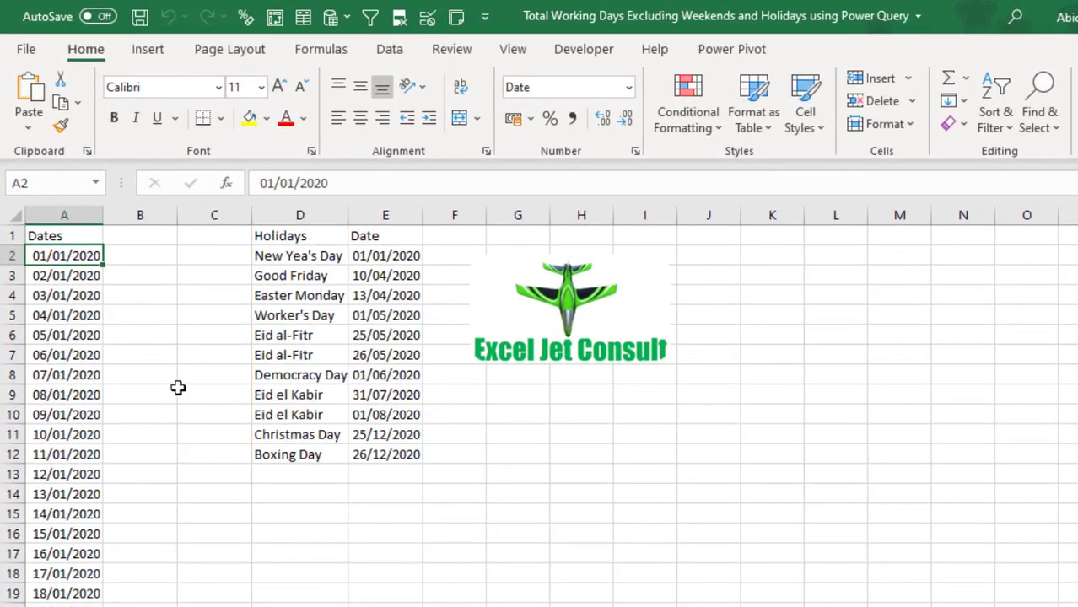
{"action": "key", "text": "ctrl+Down"}
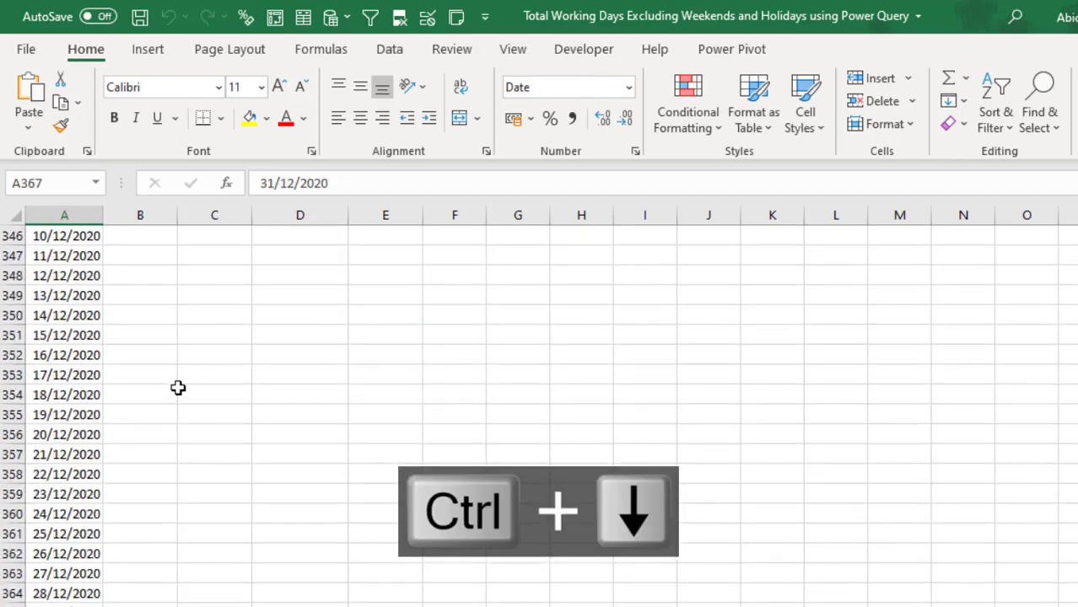
{"action": "key", "text": "ctrl+Up"}
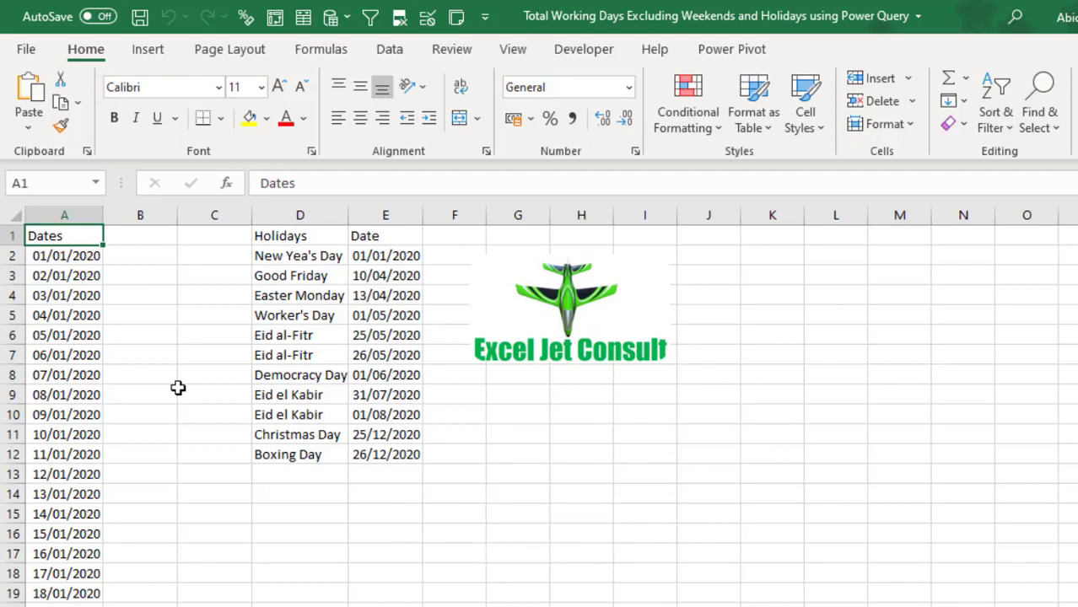
{"action": "mouse_move", "coordinate": [361, 258]}
{"action": "left_mouse_down"}
{"action": "mouse_move", "coordinate": [359, 492]}
{"action": "mouse_move", "coordinate": [373, 456]}
{"action": "left_mouse_up"}
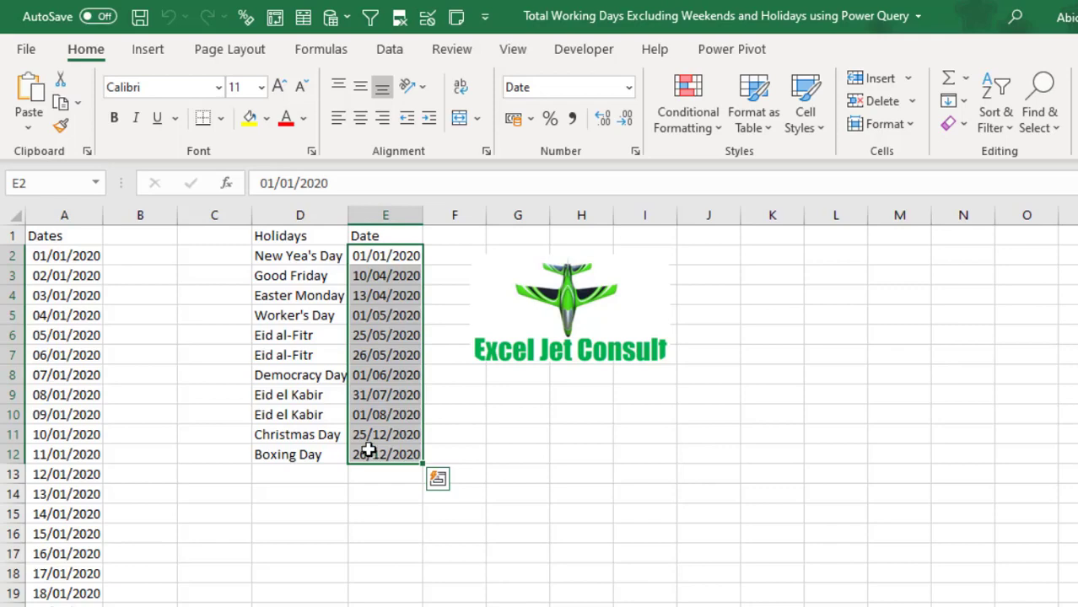
{"action": "left_click", "coordinate": [361, 415]}
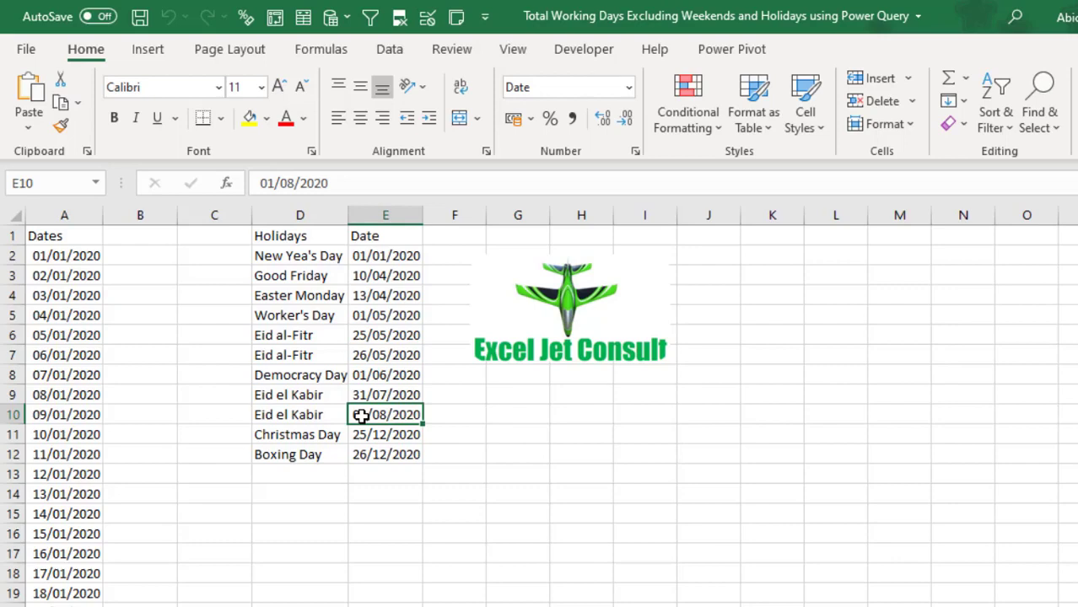
Step: Convert the holiday list D1:E12 into a table with headers
{"action": "key", "text": "ctrl+t"}
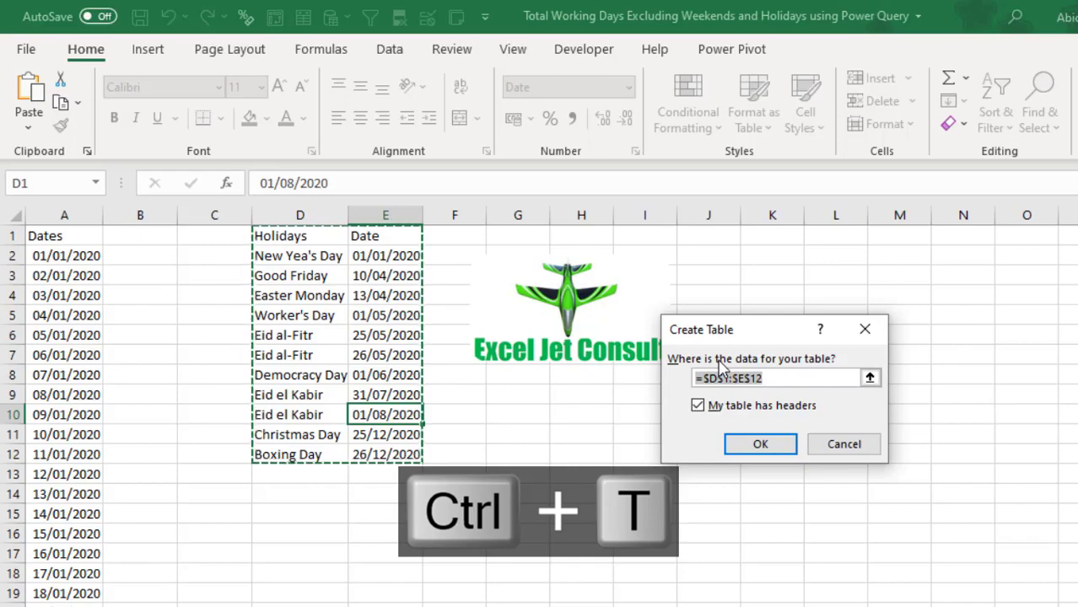
{"action": "left_click", "coordinate": [760, 447]}
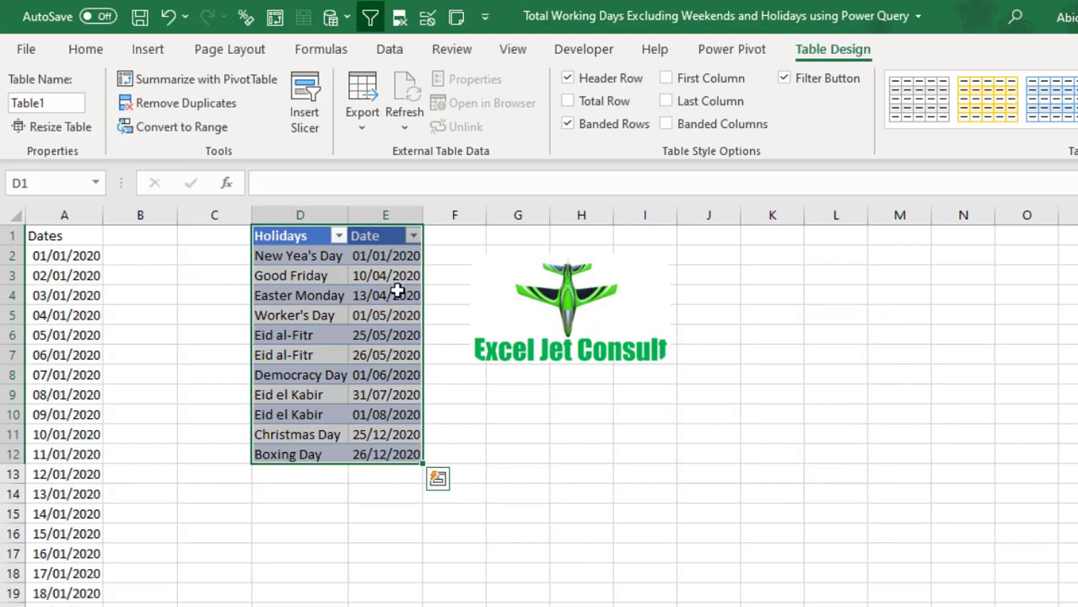
{"action": "left_click", "coordinate": [392, 58]}
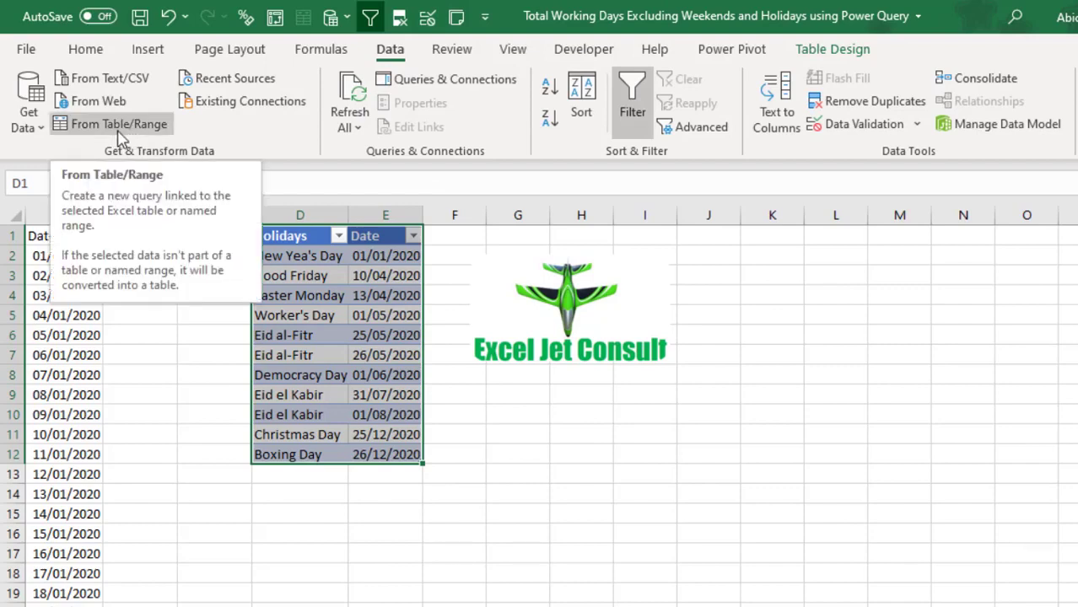
Step: Load Table1 into Power Query and change its Date column from Date/Time to Date
{"action": "left_click", "coordinate": [119, 132]}
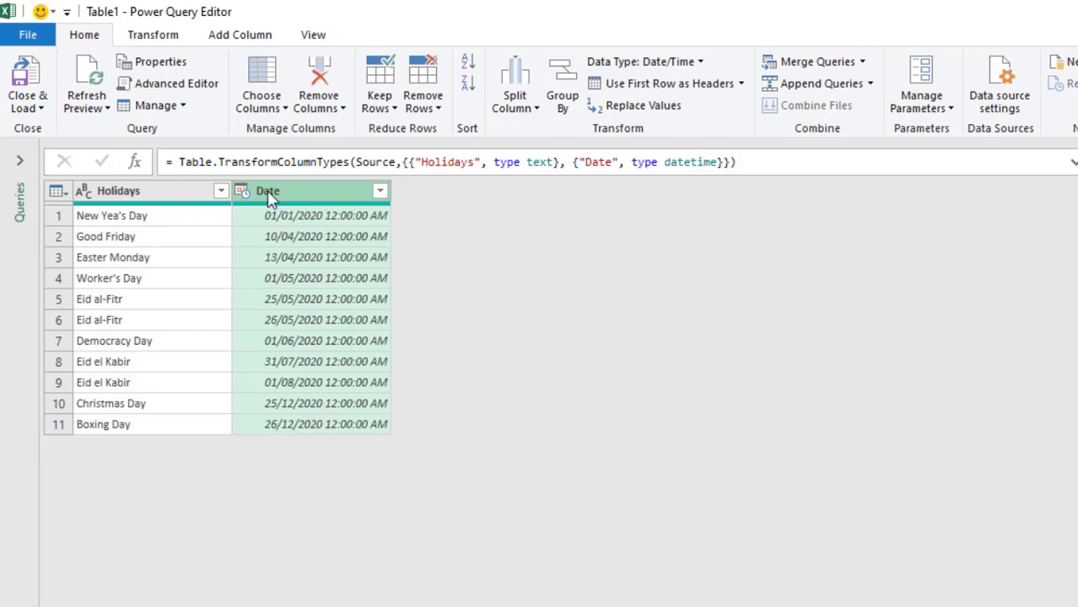
{"action": "left_click", "coordinate": [243, 194]}
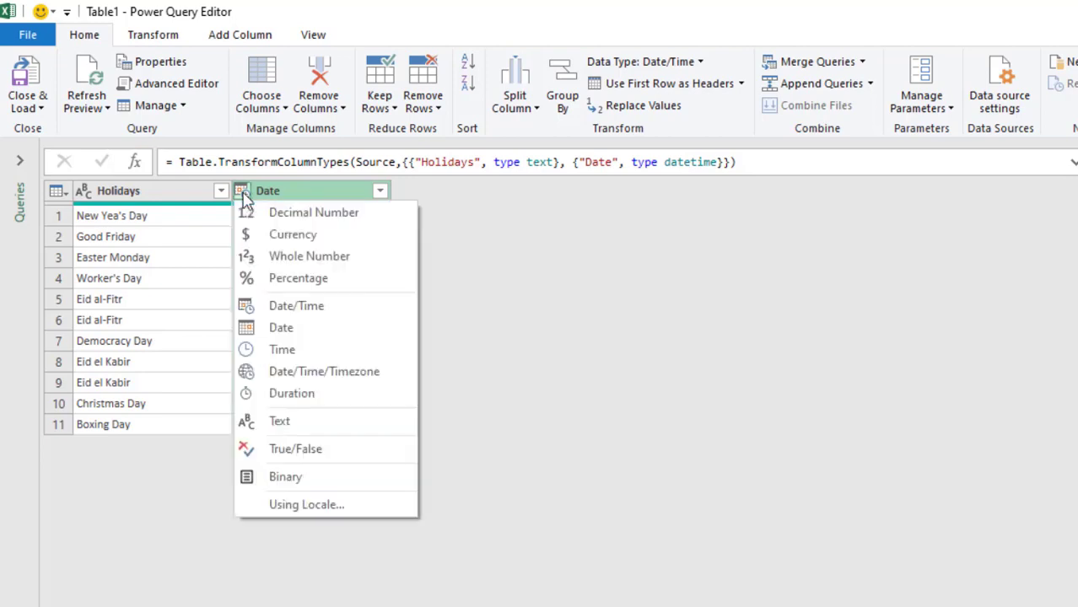
{"action": "left_click", "coordinate": [287, 331]}
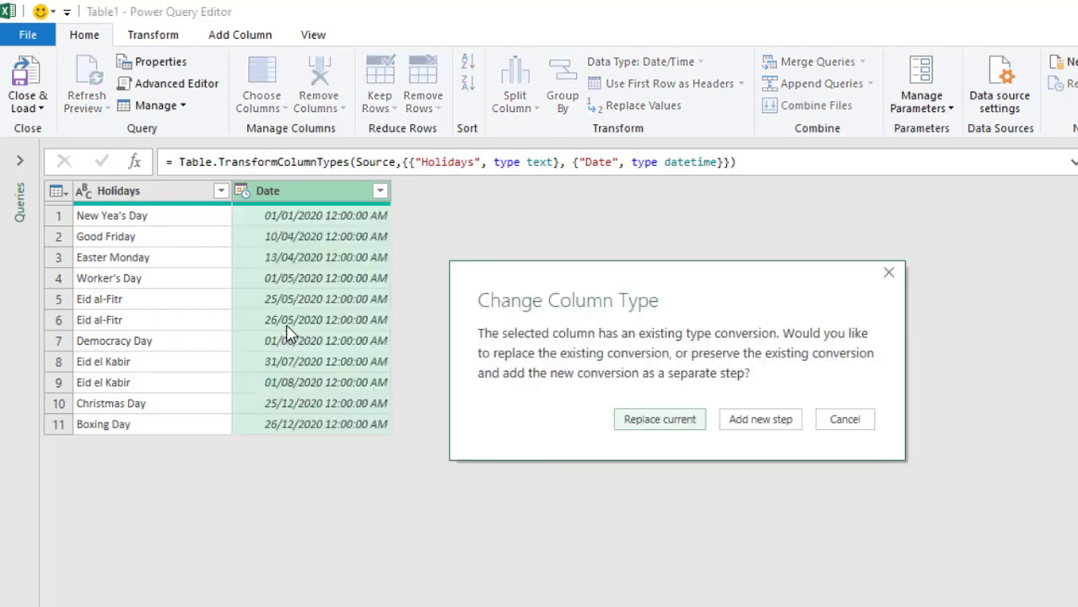
{"action": "left_click", "coordinate": [648, 422]}
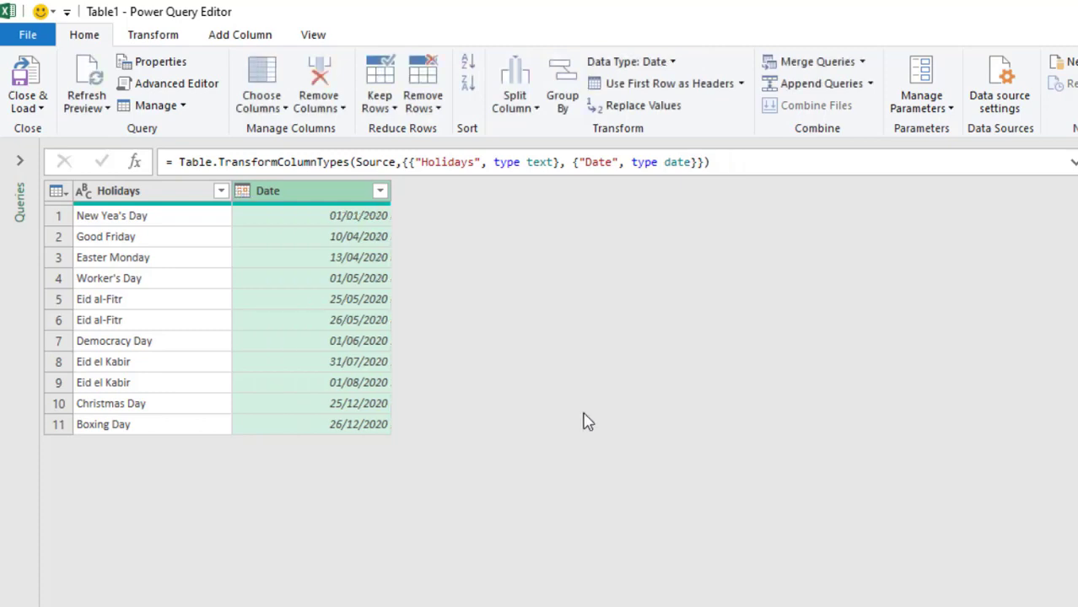
{"action": "left_click", "coordinate": [38, 110]}
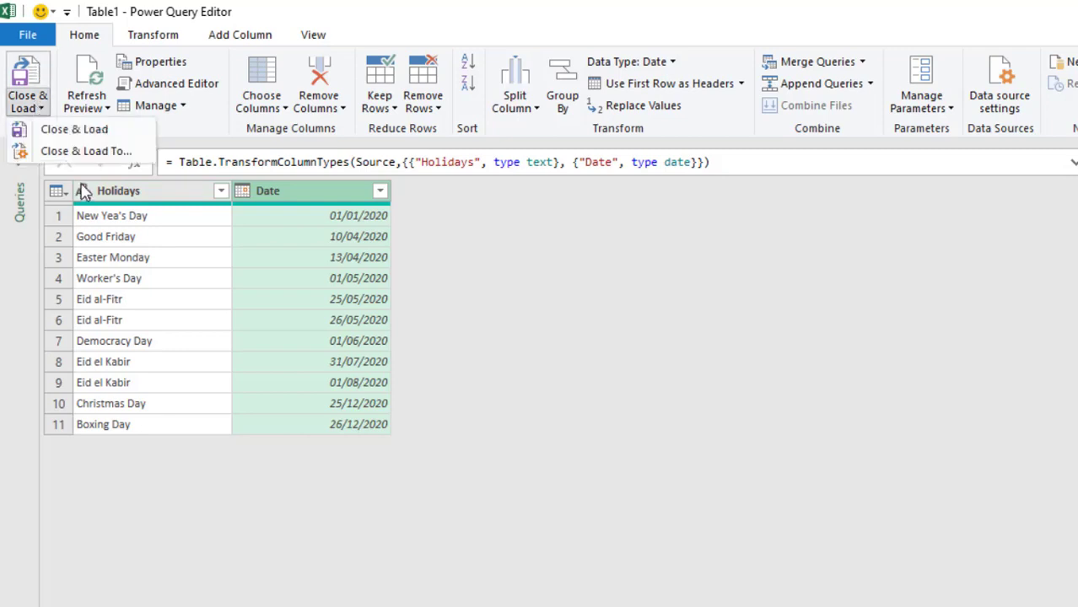
Step: Load the Table1 holidays query as Only Create Connection
{"action": "left_click", "coordinate": [80, 152]}
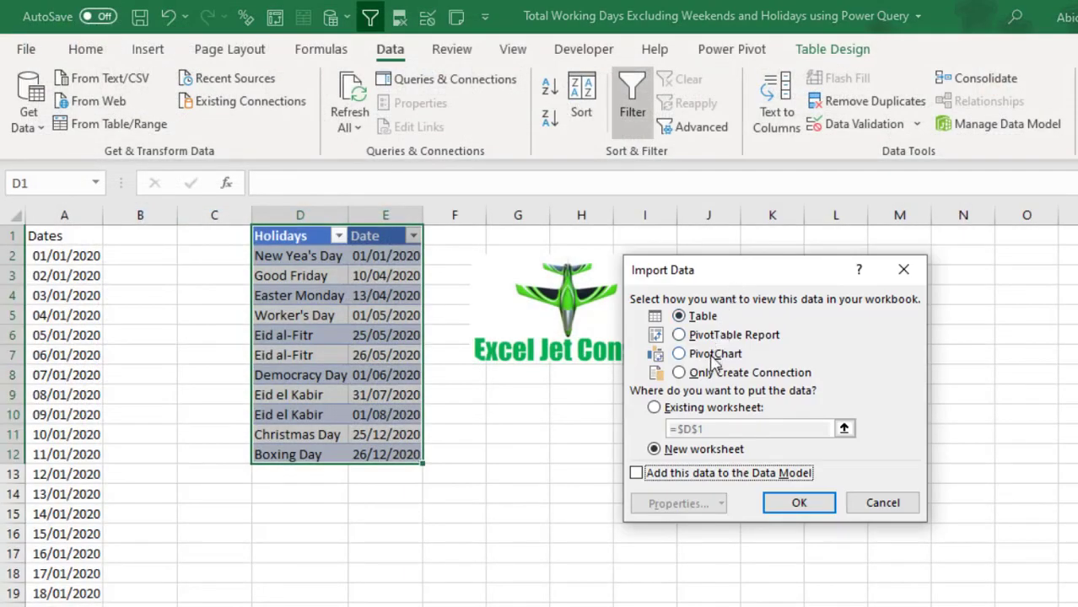
{"action": "left_click", "coordinate": [679, 374]}
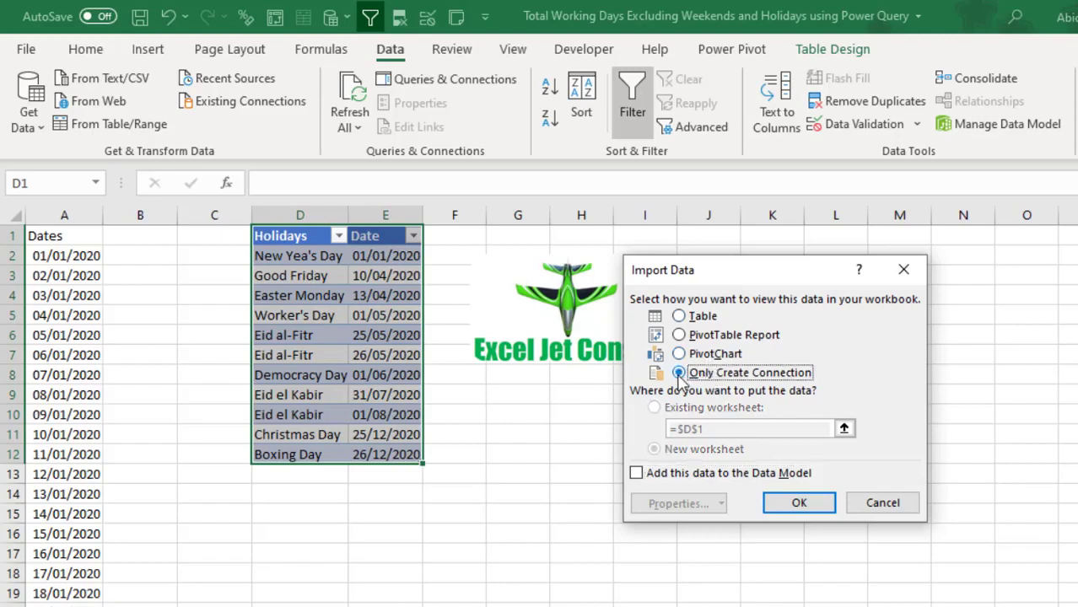
{"action": "left_click", "coordinate": [799, 504]}
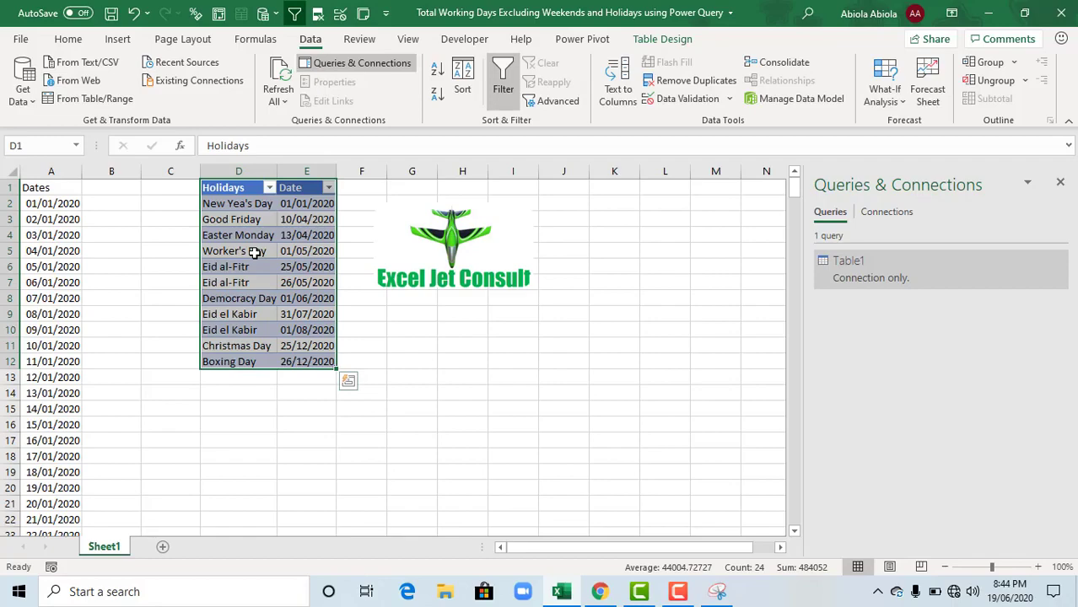
Step: Create Table2 from the column A dates with headers and open it in Power Query
{"action": "left_click", "coordinate": [29, 249]}
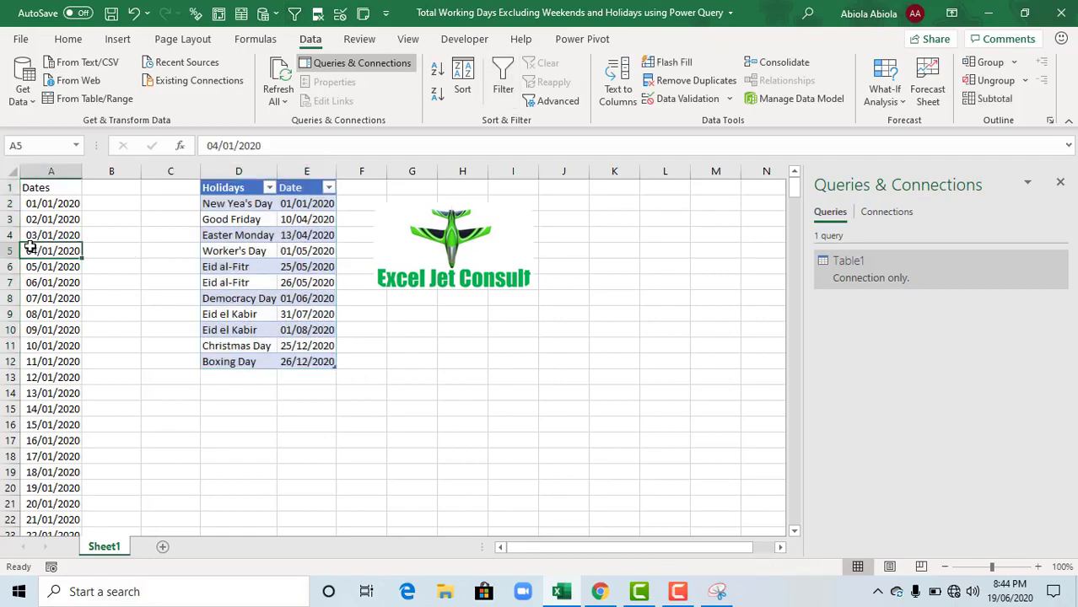
{"action": "right_click", "coordinate": [30, 248]}
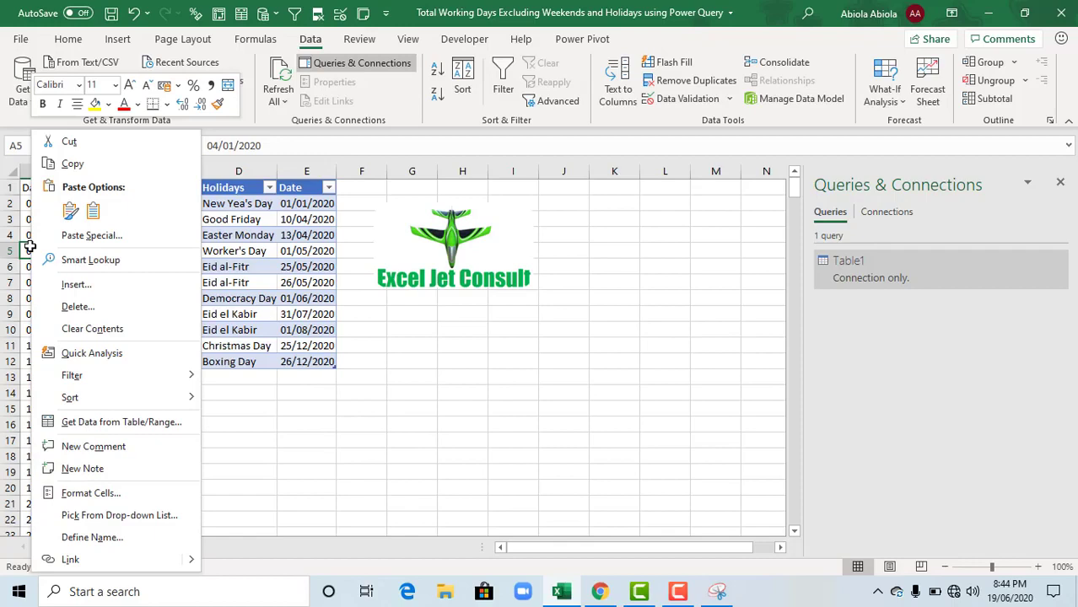
{"action": "left_click", "coordinate": [100, 425]}
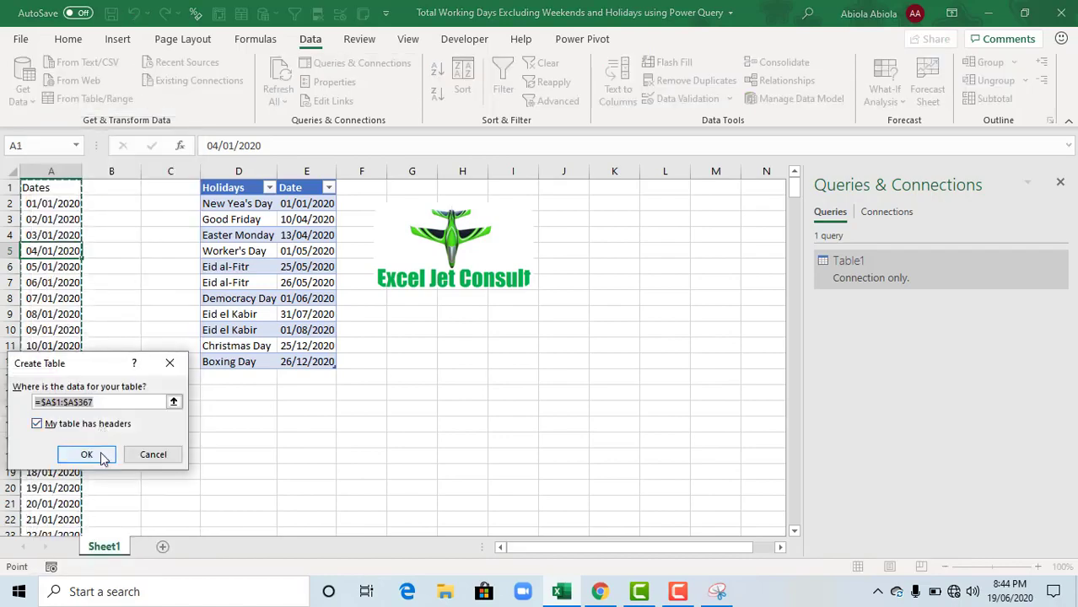
{"action": "left_click", "coordinate": [101, 453]}
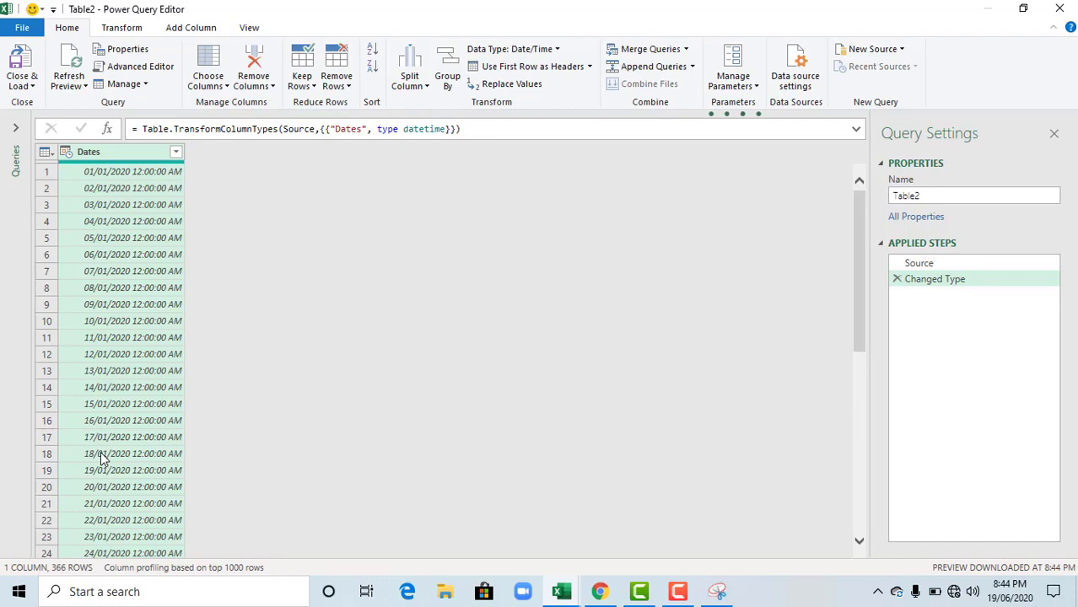
Step: Change Table2's Dates column type to Date, replacing the current conversion
{"action": "left_click", "coordinate": [16, 132]}
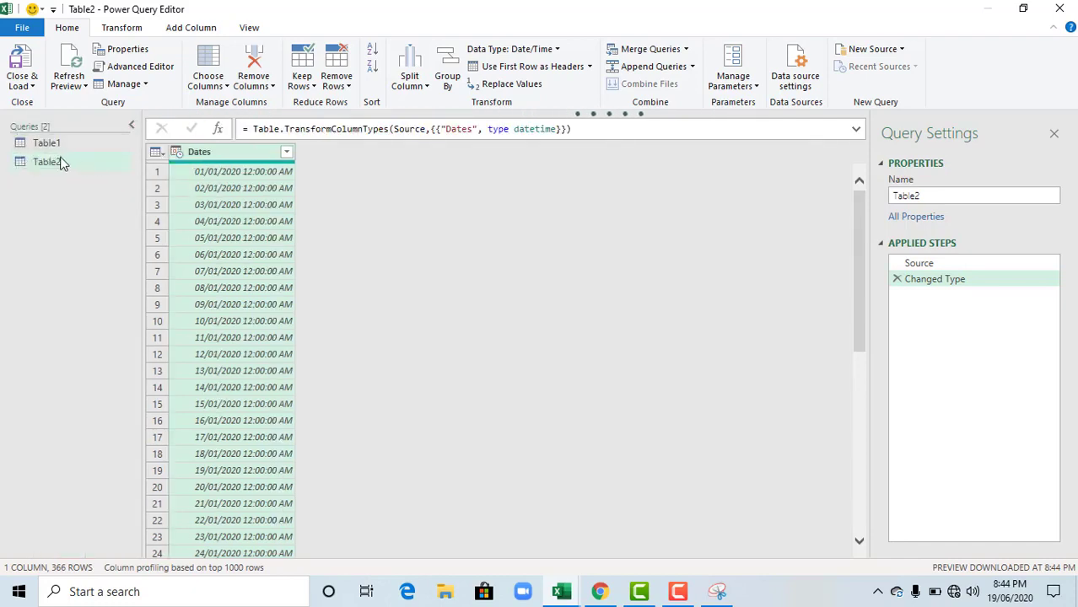
{"action": "left_click", "coordinate": [179, 153]}
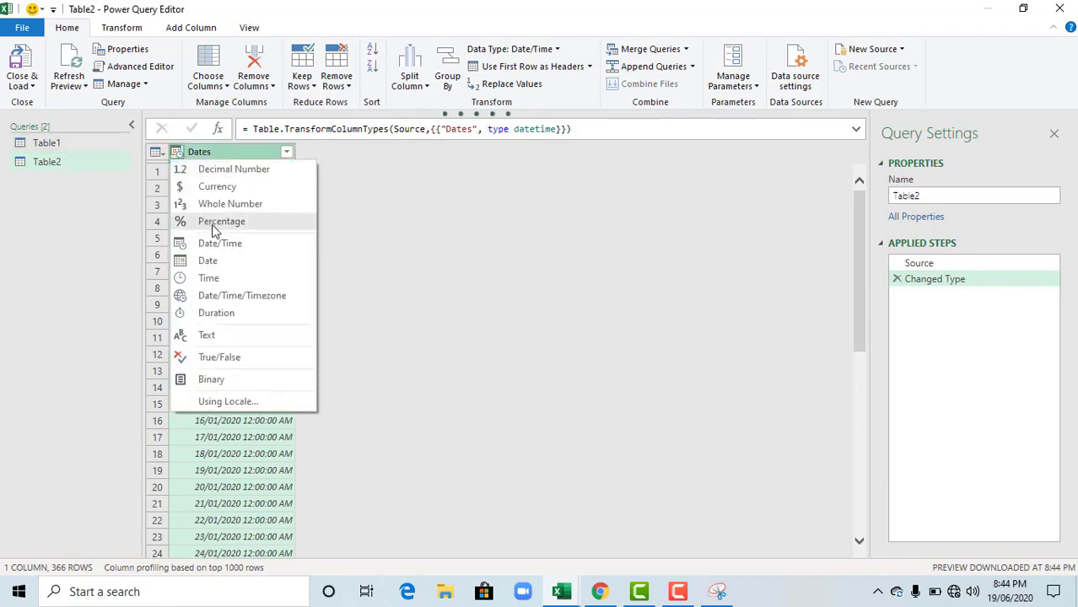
{"action": "left_click", "coordinate": [209, 261]}
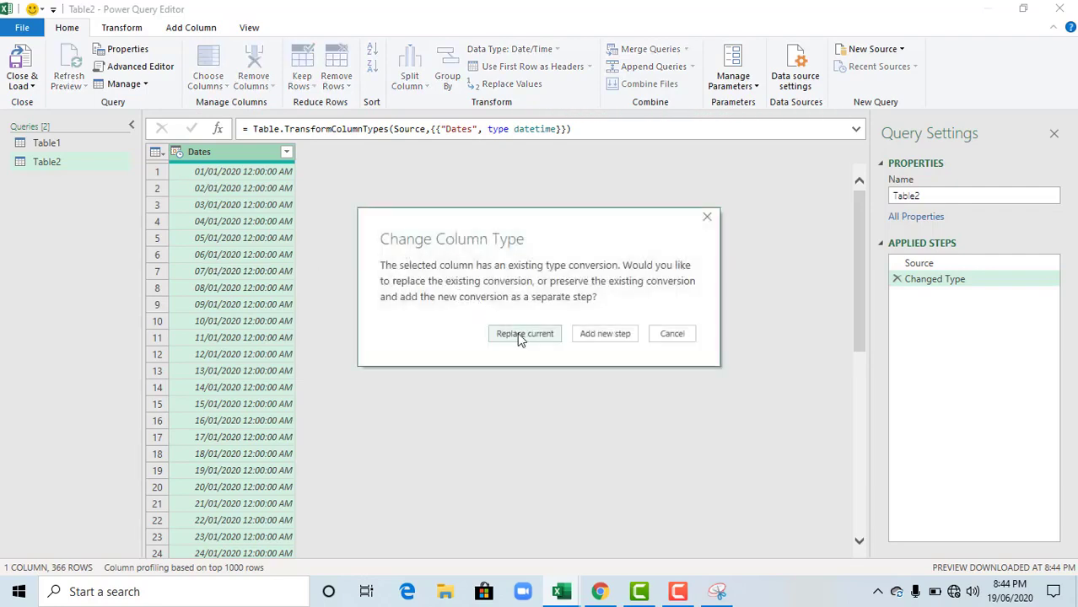
{"action": "left_click", "coordinate": [518, 334]}
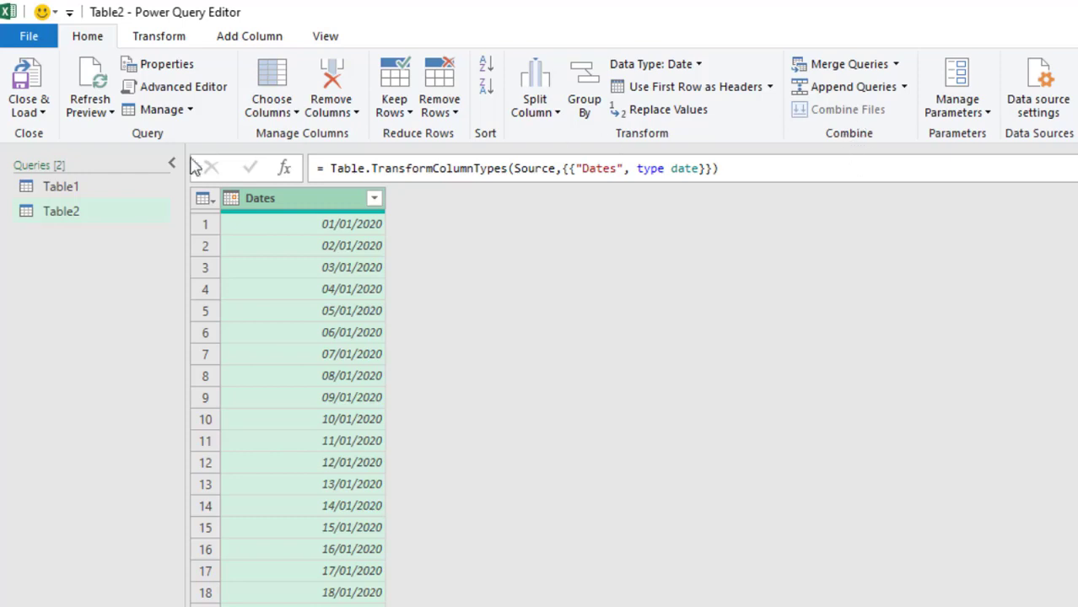
{"action": "left_click", "coordinate": [206, 200]}
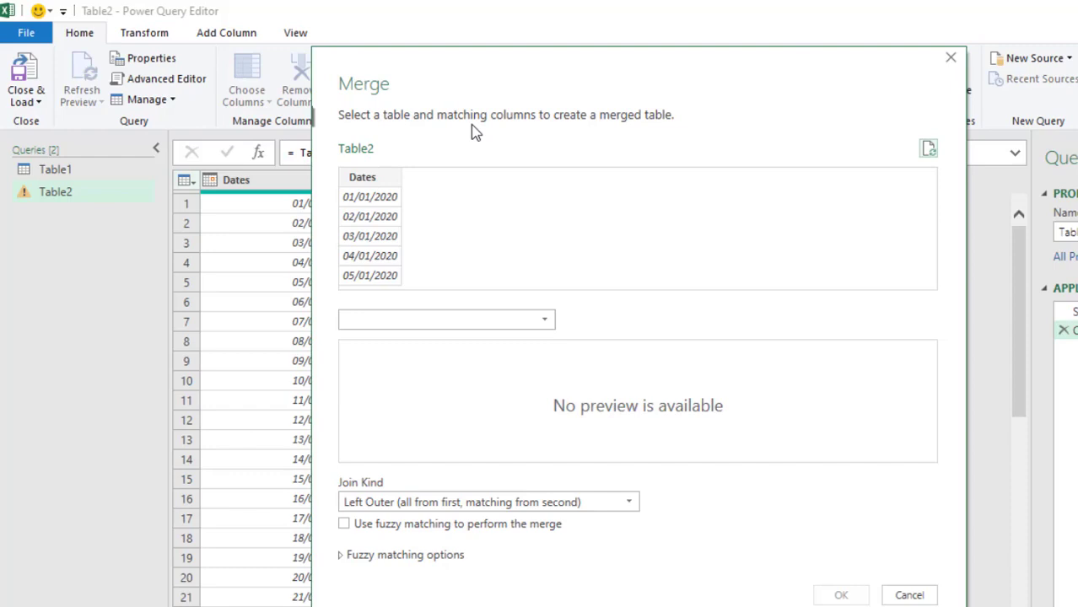
Step: Merge Table2 Dates with Table1 Date using a Left Anti join, keeping 355 non-holiday dates
{"action": "left_click", "coordinate": [363, 179]}
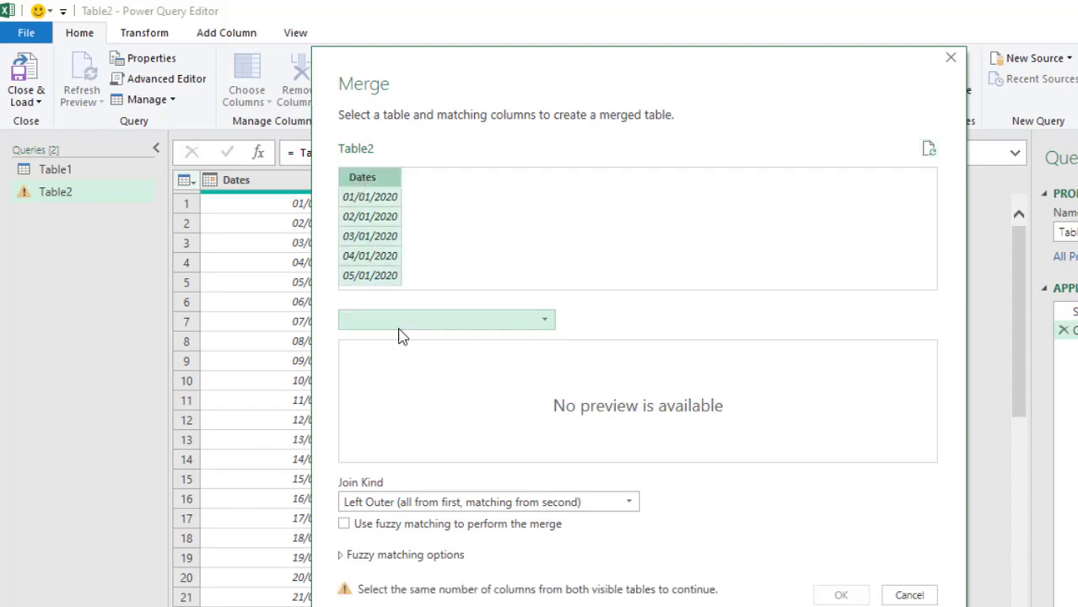
{"action": "left_click", "coordinate": [453, 321]}
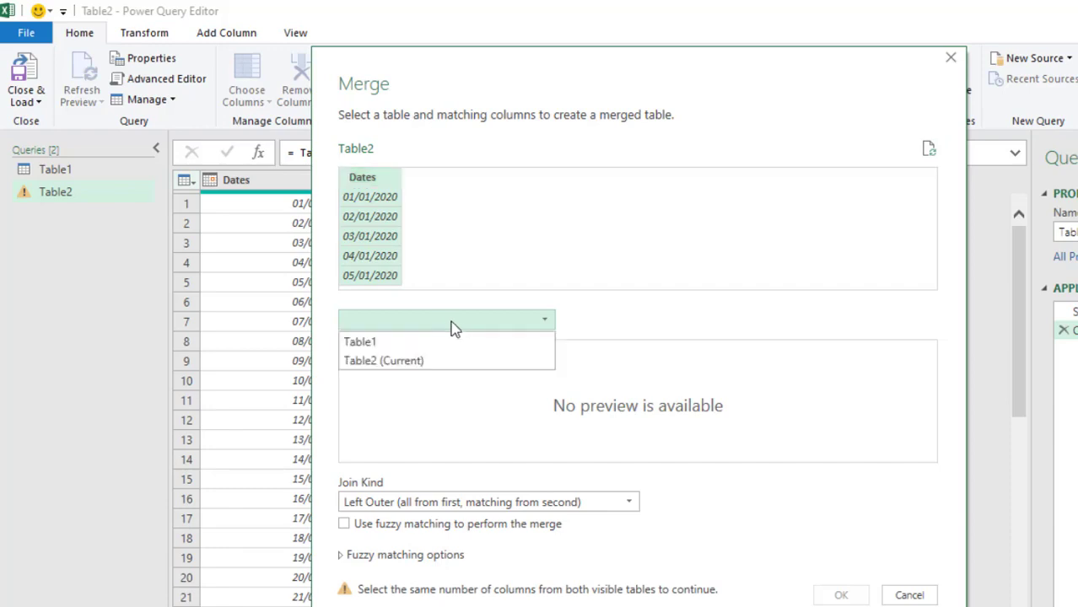
{"action": "left_click", "coordinate": [388, 344]}
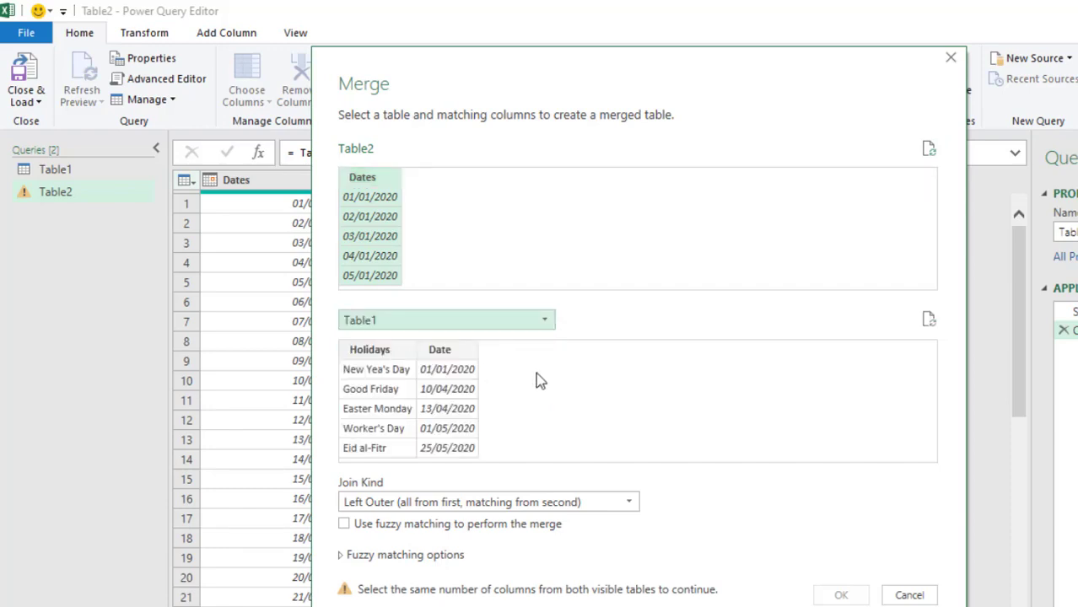
{"action": "left_click", "coordinate": [462, 353]}
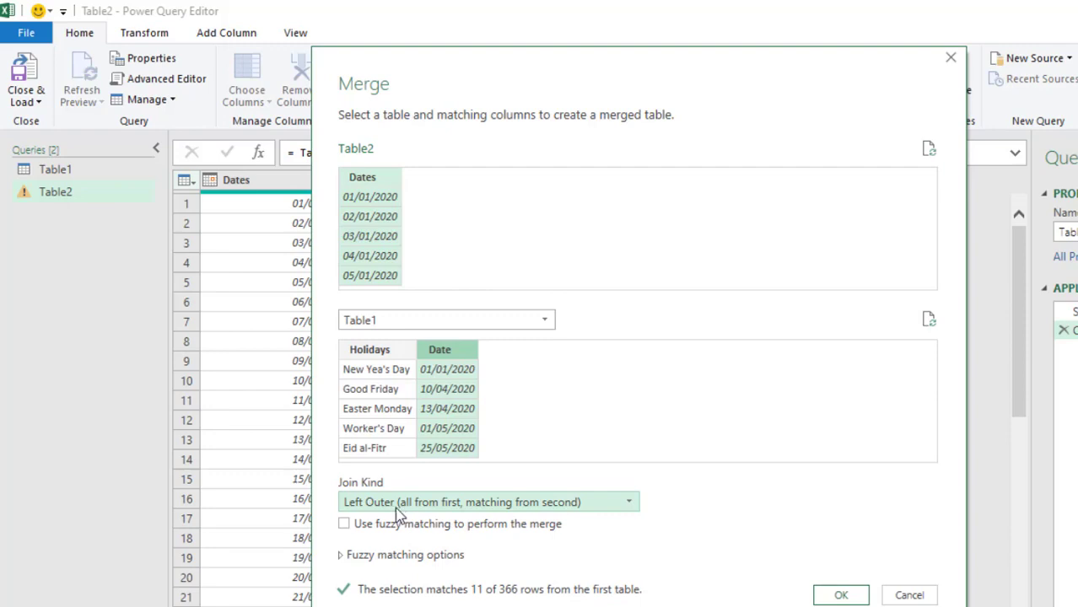
{"action": "left_click", "coordinate": [403, 506]}
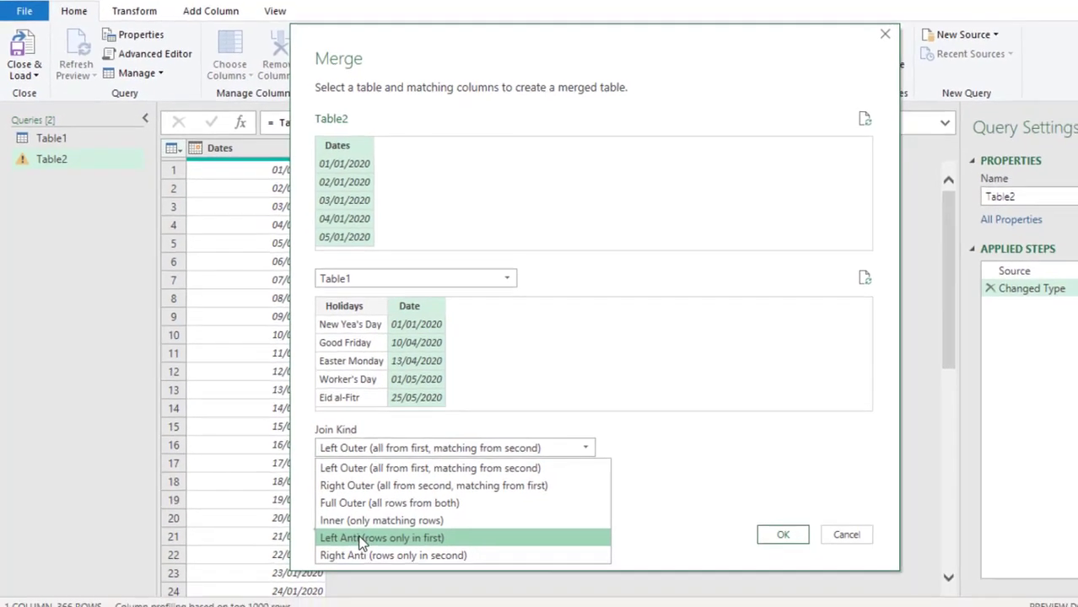
{"action": "left_click", "coordinate": [355, 527]}
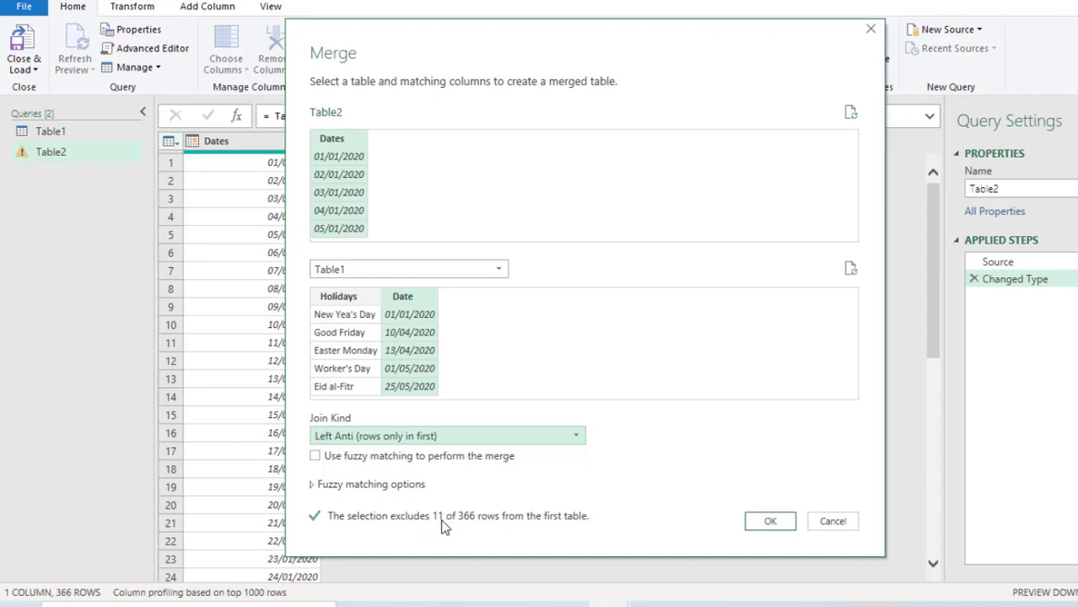
{"action": "left_click", "coordinate": [768, 523]}
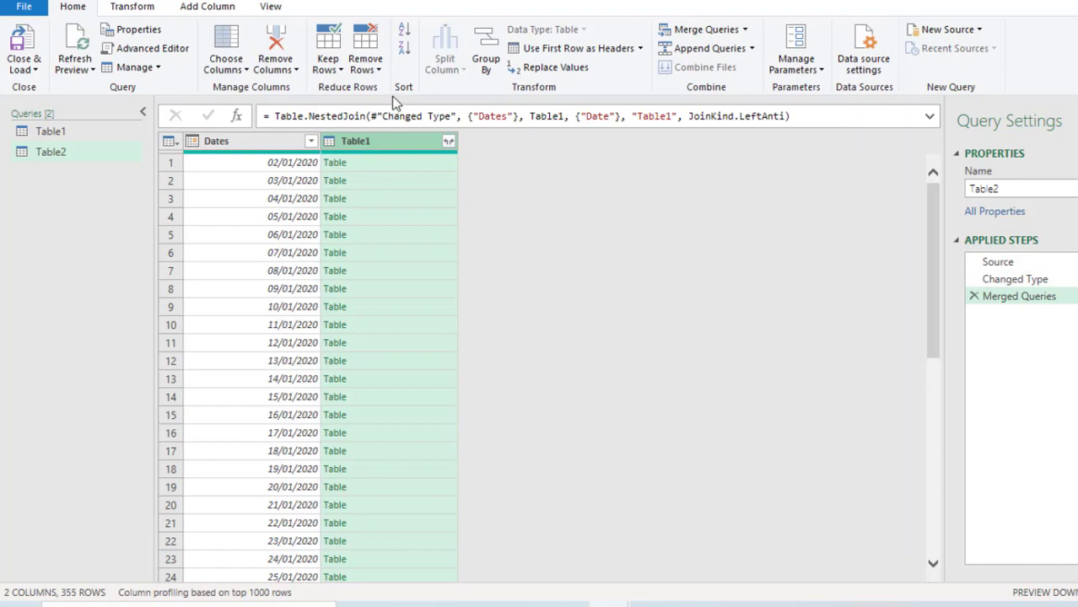
Step: Remove the merged Table1 column so only the Dates column remains
{"action": "right_click", "coordinate": [393, 140]}
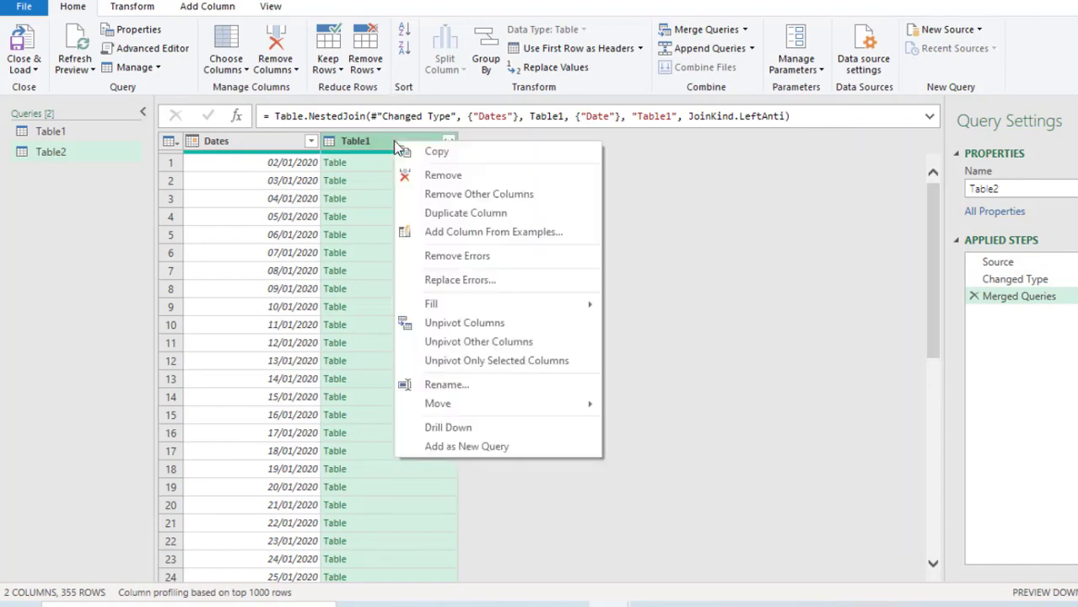
{"action": "left_click", "coordinate": [426, 175]}
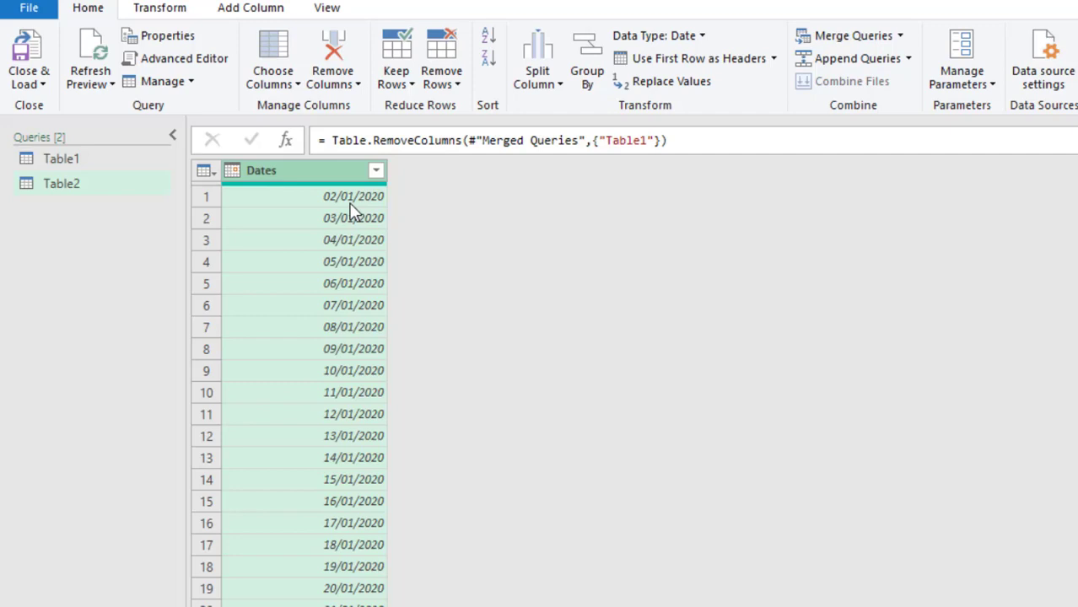
{"action": "left_click", "coordinate": [231, 31]}
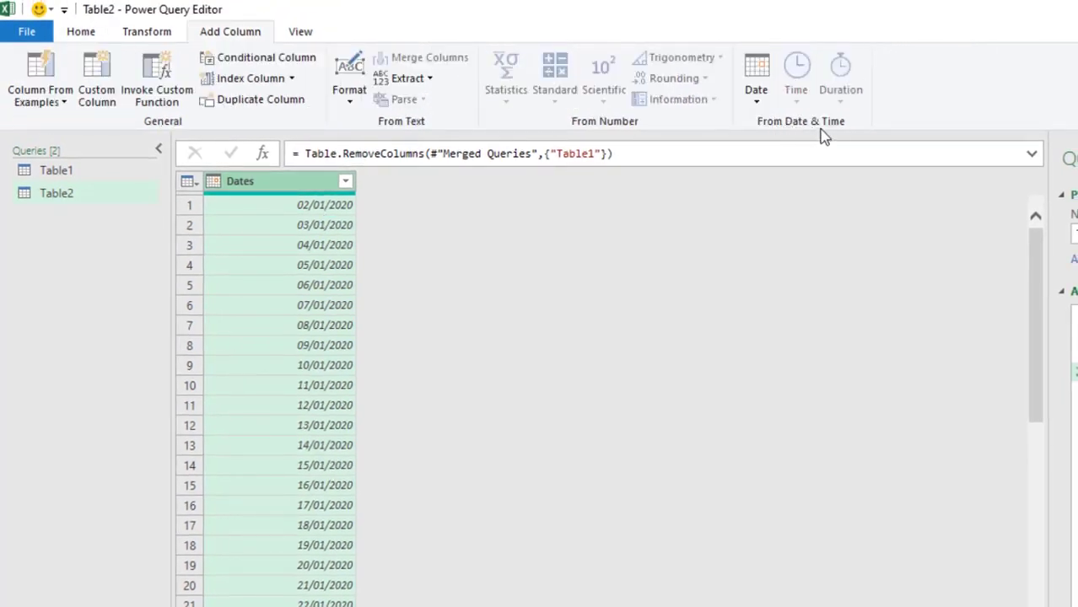
Step: Add a Day Name column from Dates using Date > Day > Name of Day
{"action": "left_click", "coordinate": [759, 105]}
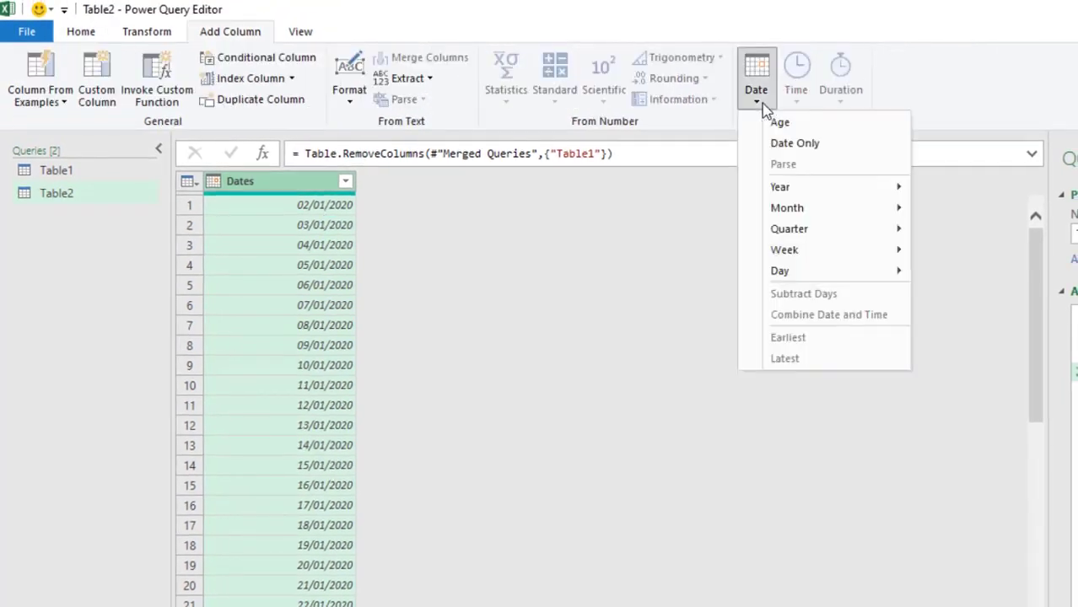
{"action": "mouse_move", "coordinate": [806, 276]}
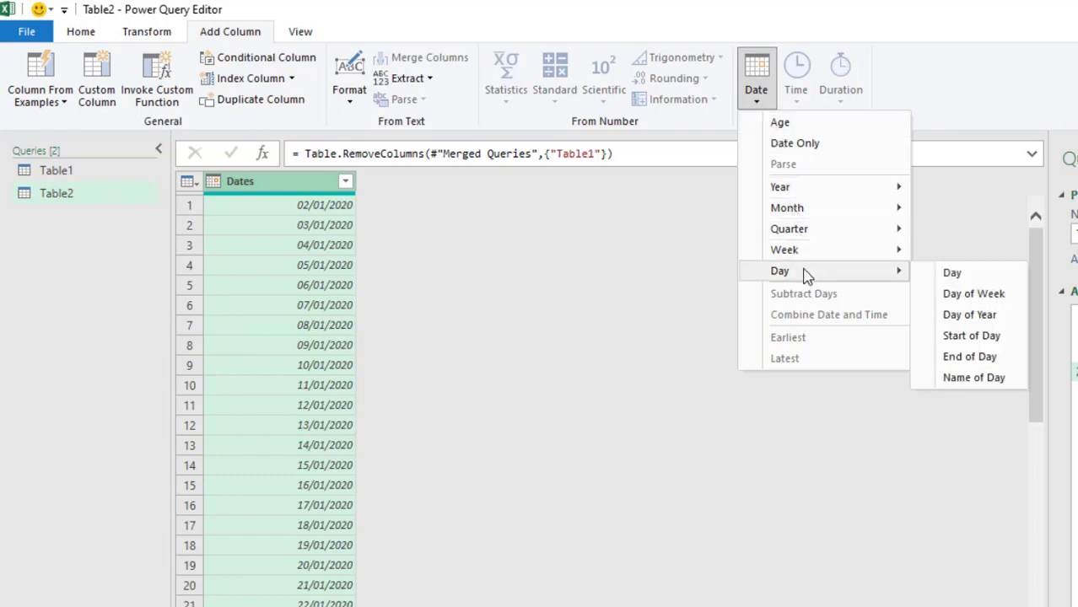
{"action": "left_click", "coordinate": [974, 378]}
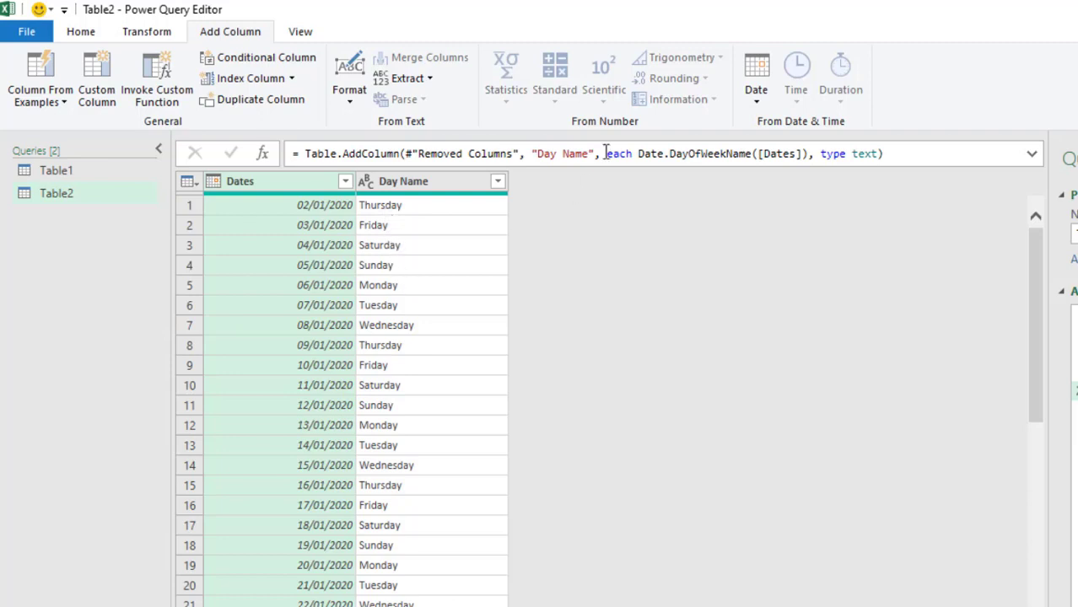
Step: Filter Day Name with Does Not Contain Saturday and Does Not Contain Sunday
{"action": "left_click", "coordinate": [499, 182]}
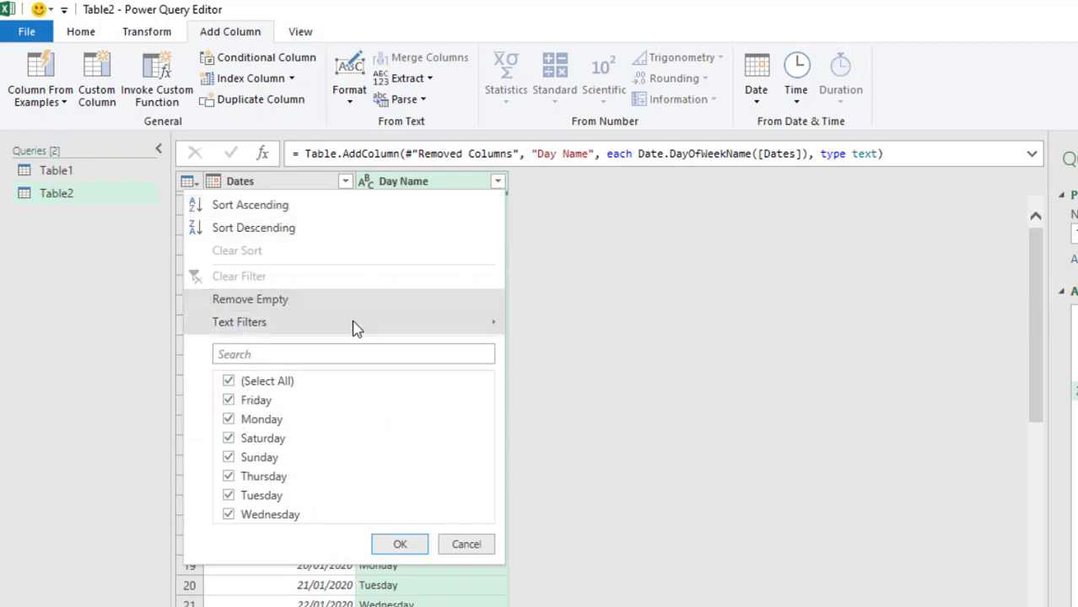
{"action": "left_click", "coordinate": [594, 494]}
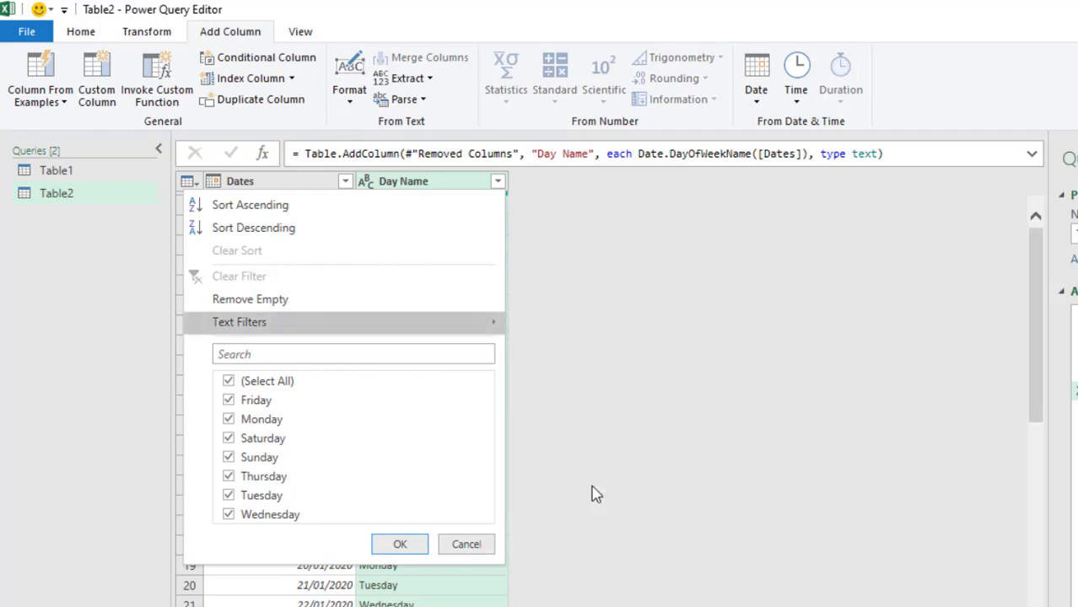
{"action": "mouse_move", "coordinate": [440, 325]}
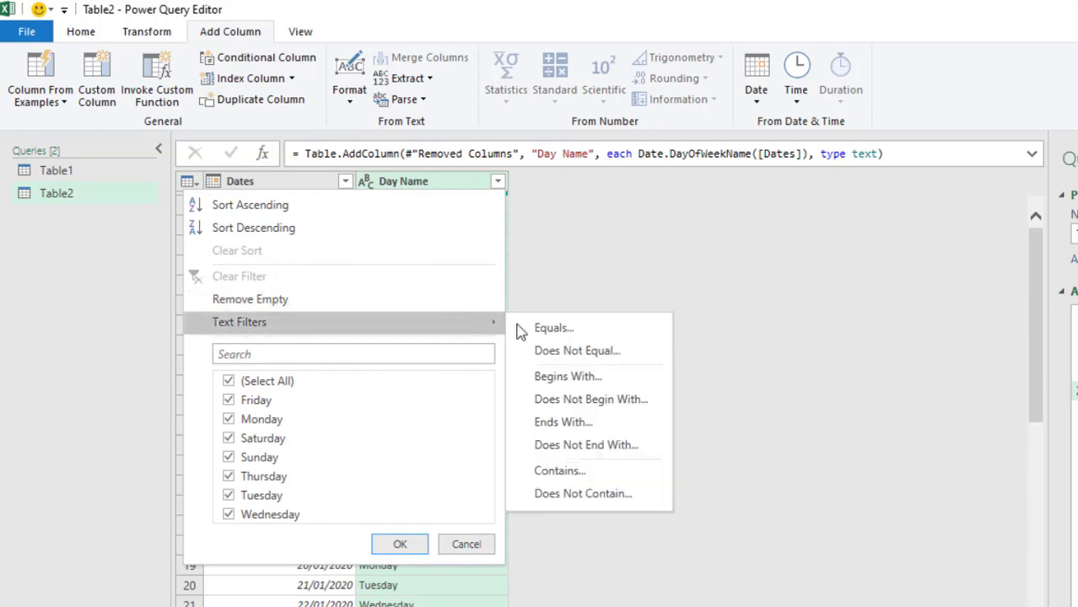
{"action": "left_click", "coordinate": [604, 493]}
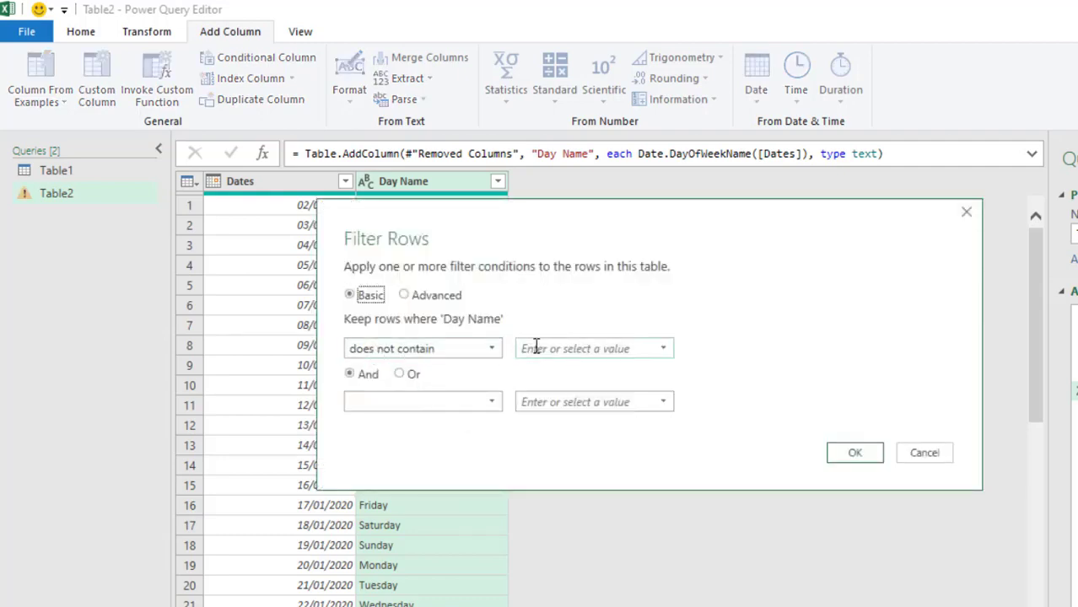
{"action": "left_click", "coordinate": [664, 351]}
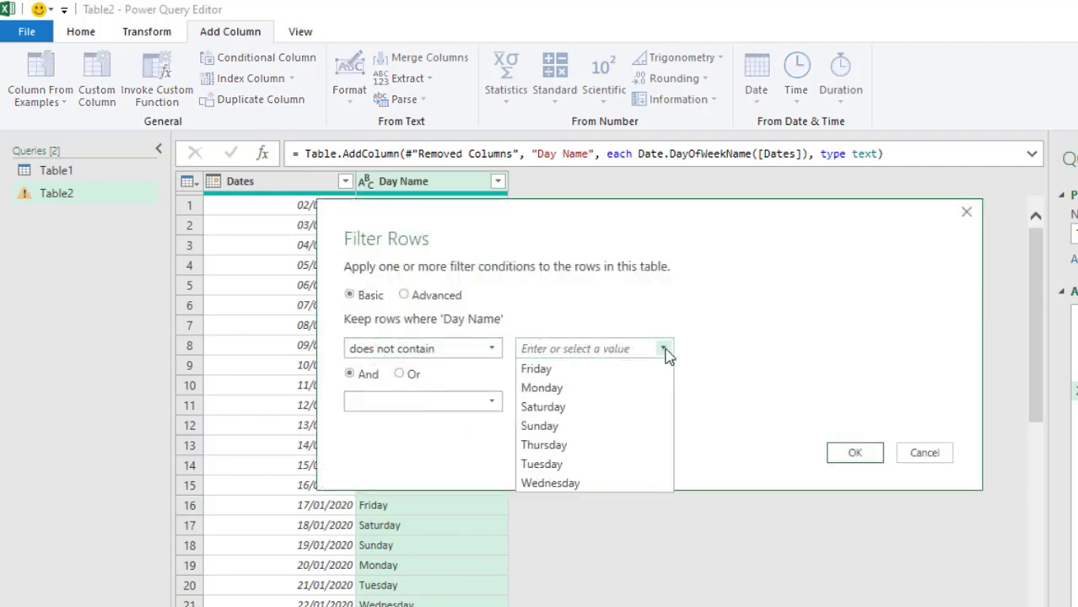
{"action": "left_click", "coordinate": [550, 410]}
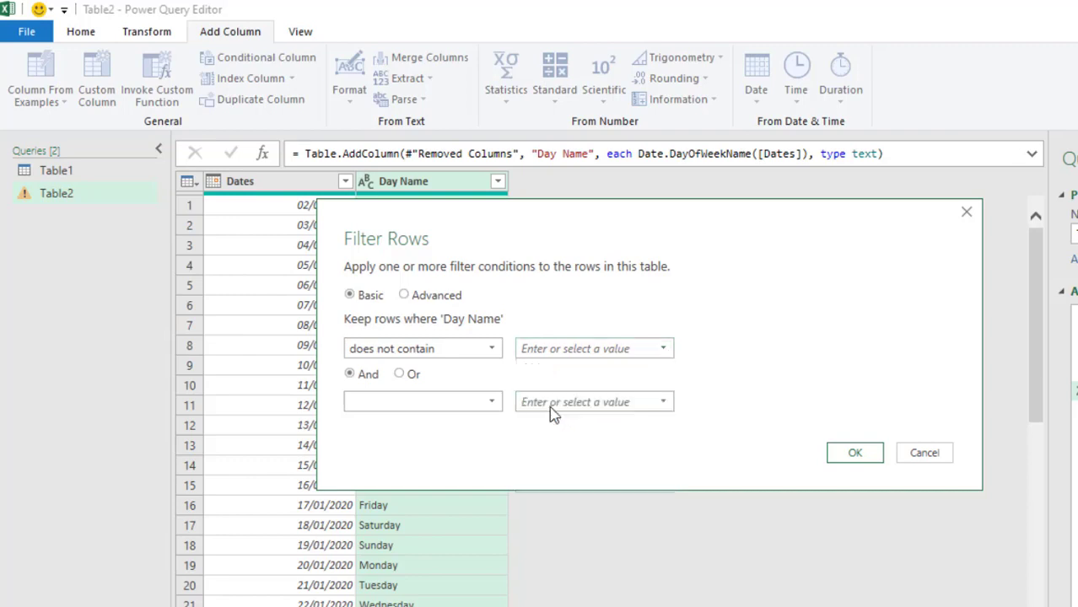
{"action": "left_click", "coordinate": [495, 408]}
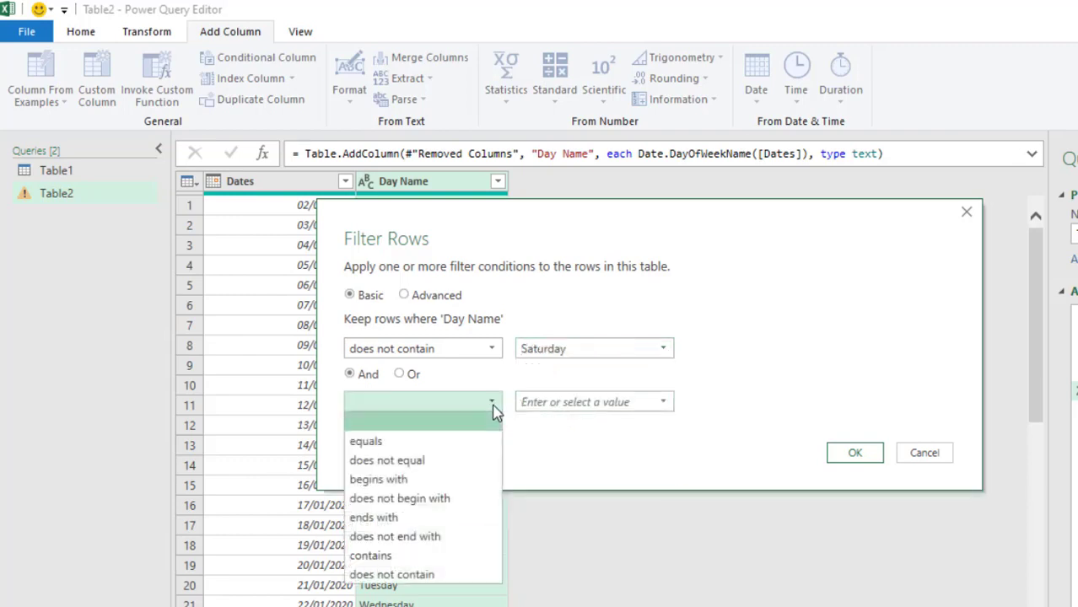
{"action": "left_click", "coordinate": [391, 577]}
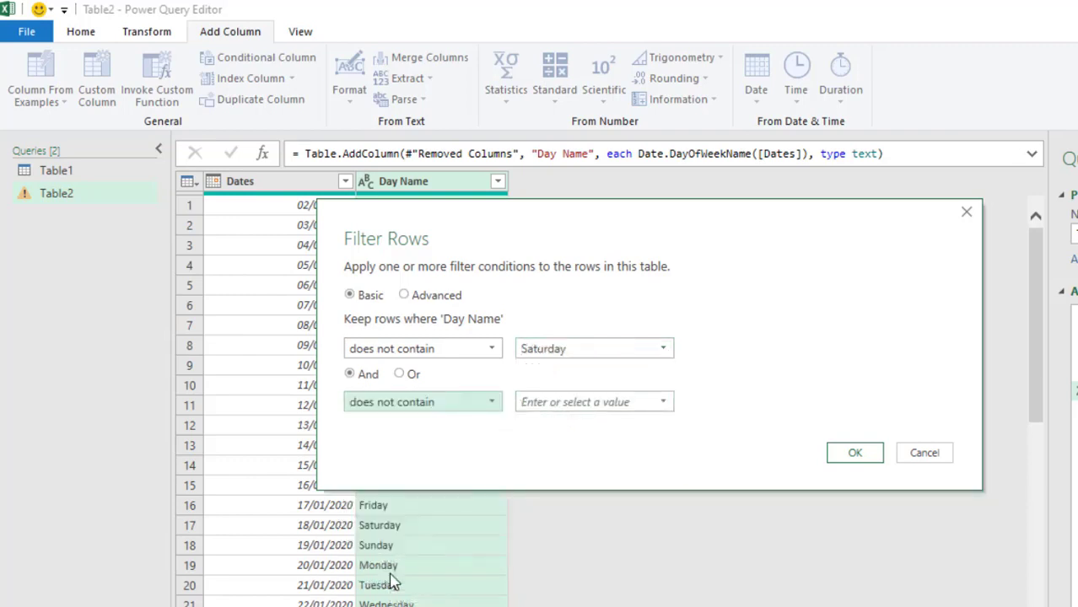
{"action": "left_click", "coordinate": [665, 404]}
{"action": "left_click", "coordinate": [580, 485]}
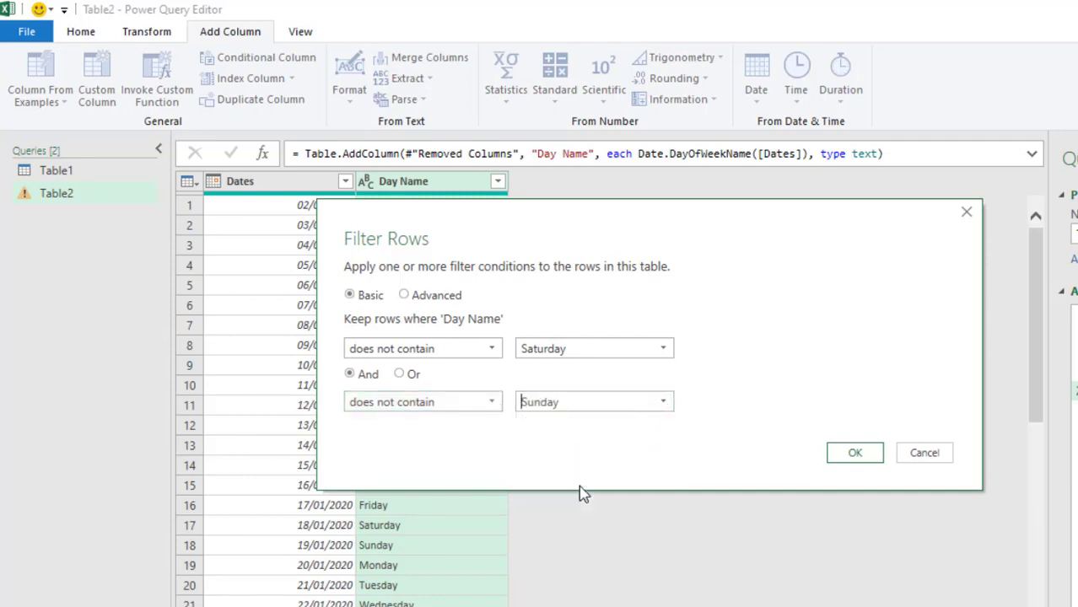
{"action": "left_click", "coordinate": [873, 453]}
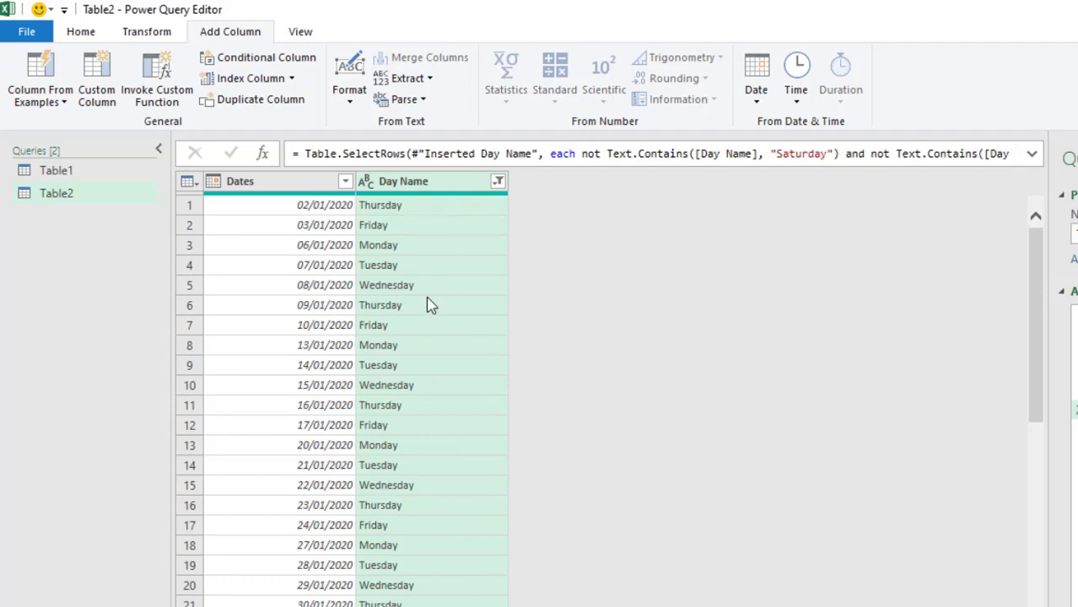
Step: Load Table2 to the existing worksheet at cell J1, giving 253 rows
{"action": "left_click", "coordinate": [82, 31]}
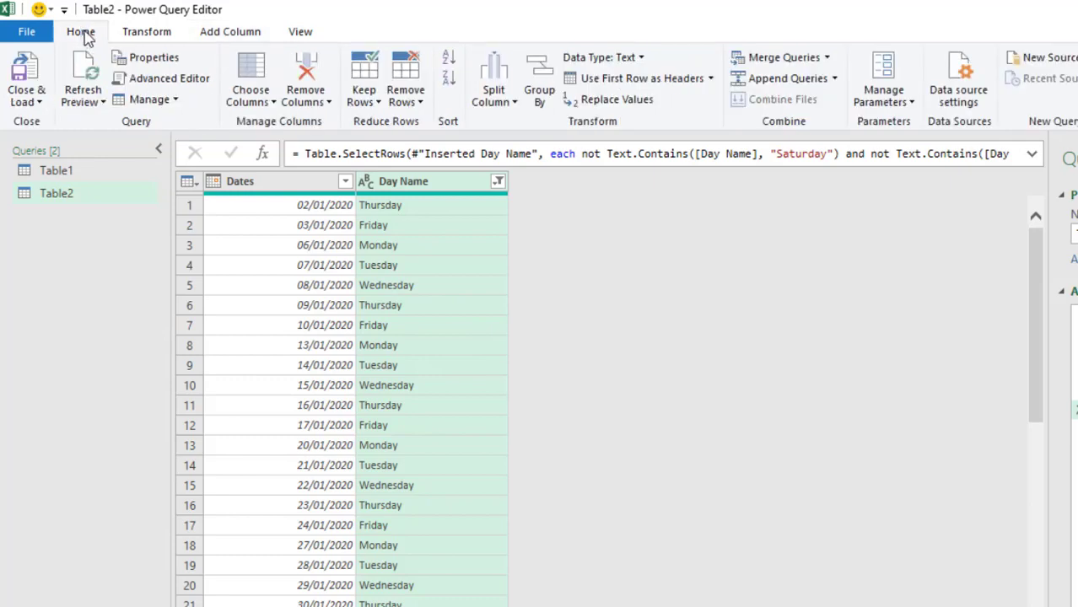
{"action": "left_click", "coordinate": [25, 103]}
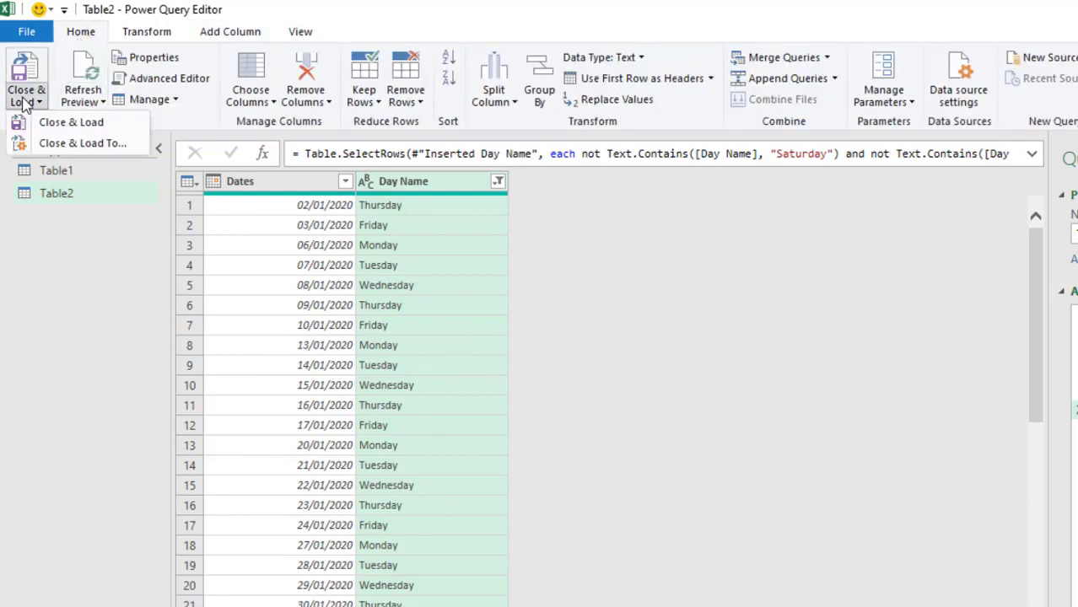
{"action": "left_click", "coordinate": [71, 144]}
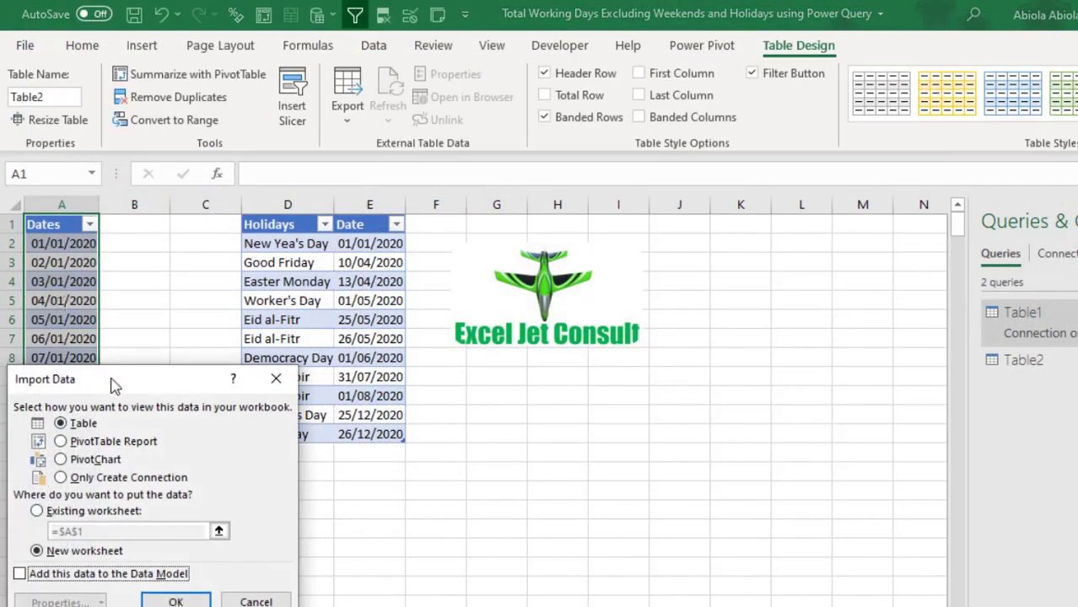
{"action": "left_click_drag", "start_coordinate": [114, 386], "coordinate": [326, 329]}
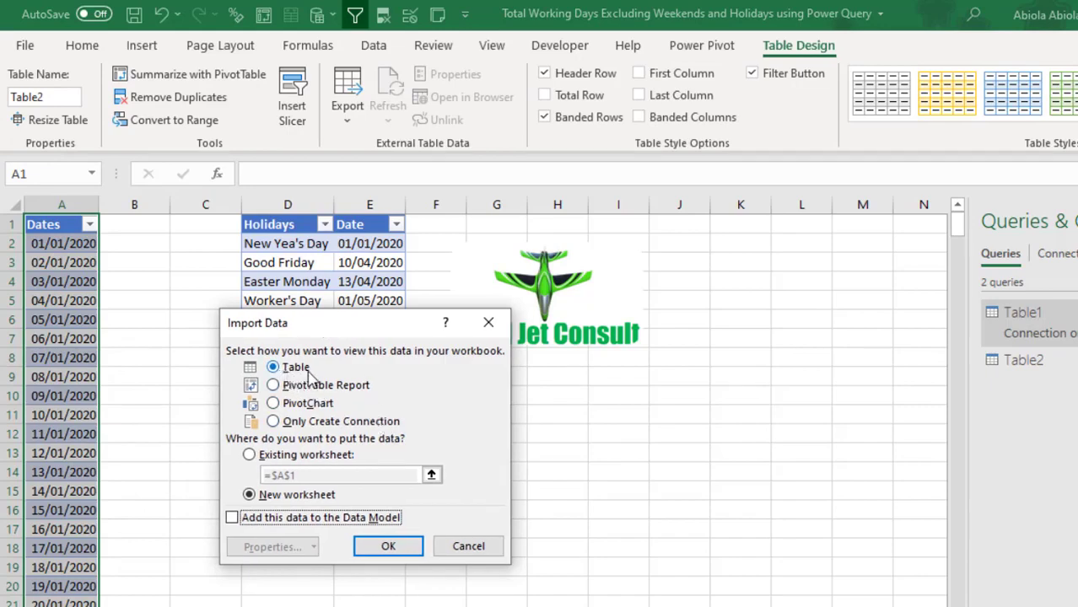
{"action": "left_click", "coordinate": [249, 456]}
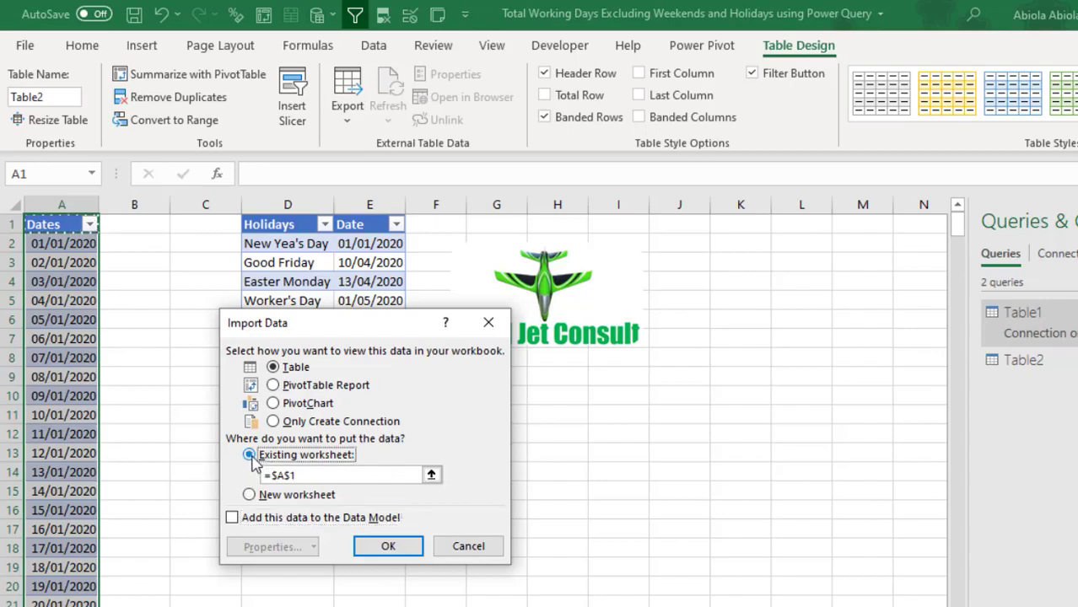
{"action": "left_click", "coordinate": [693, 225]}
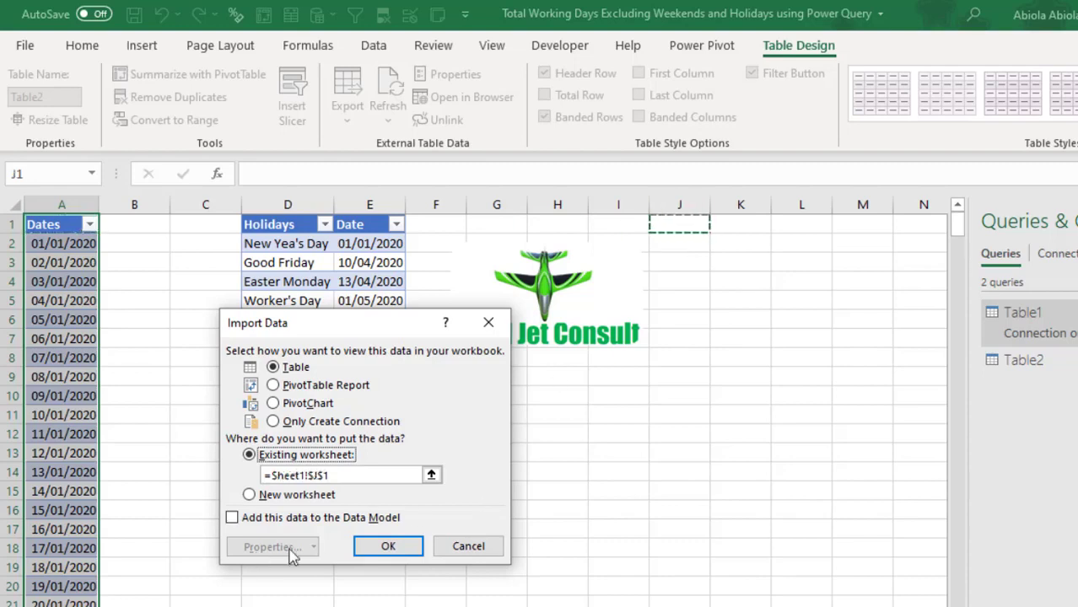
{"action": "left_click", "coordinate": [387, 549]}
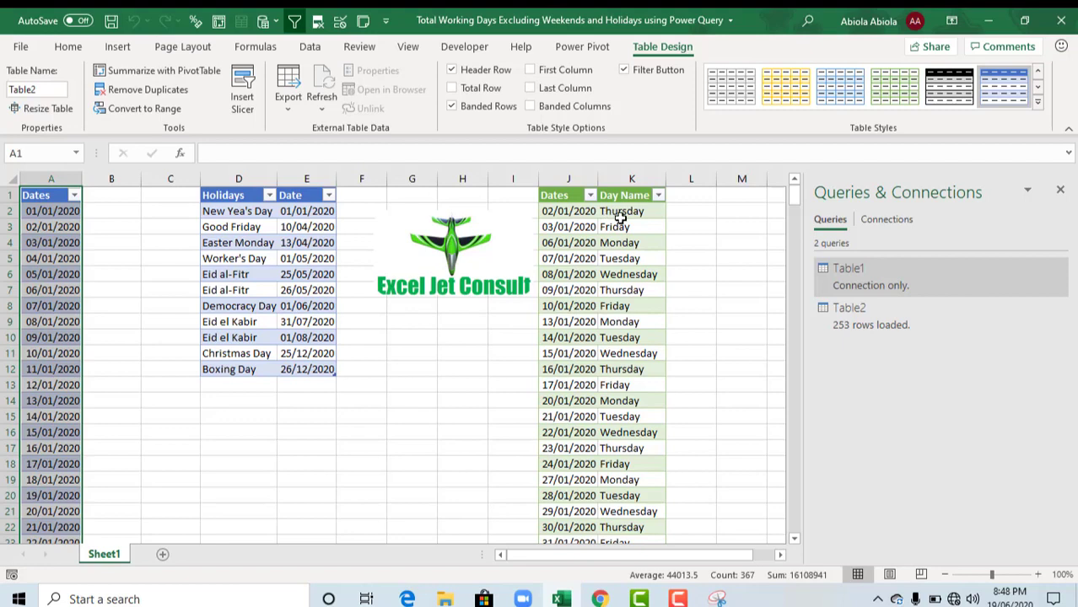
Step: Select the loaded dates from J2 down to 31/12/2020 to confirm the count of 253 working days
{"action": "left_click", "coordinate": [620, 212]}
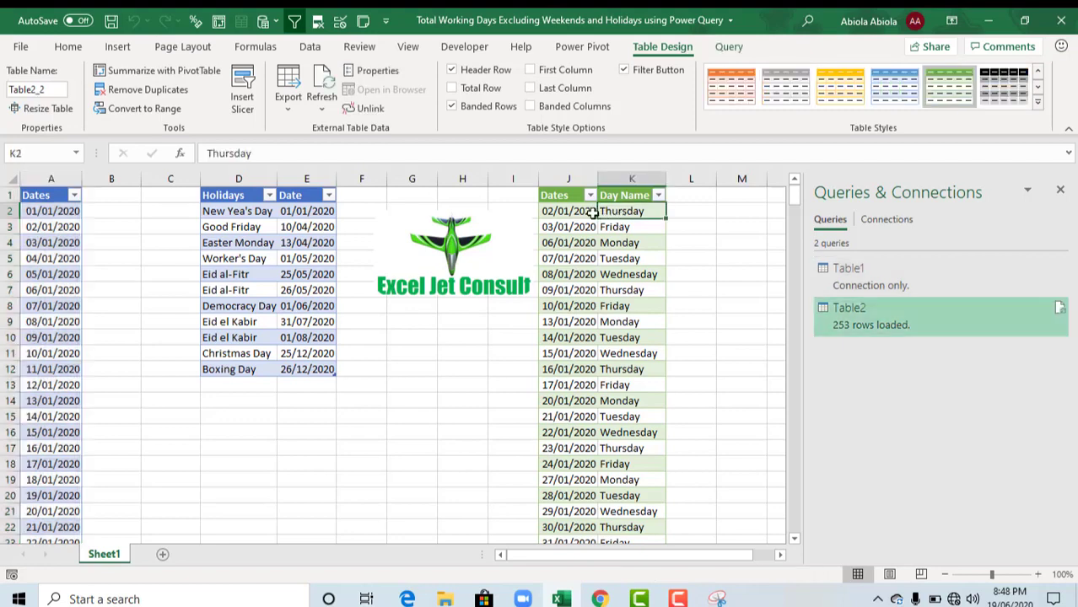
{"action": "left_click", "coordinate": [582, 212]}
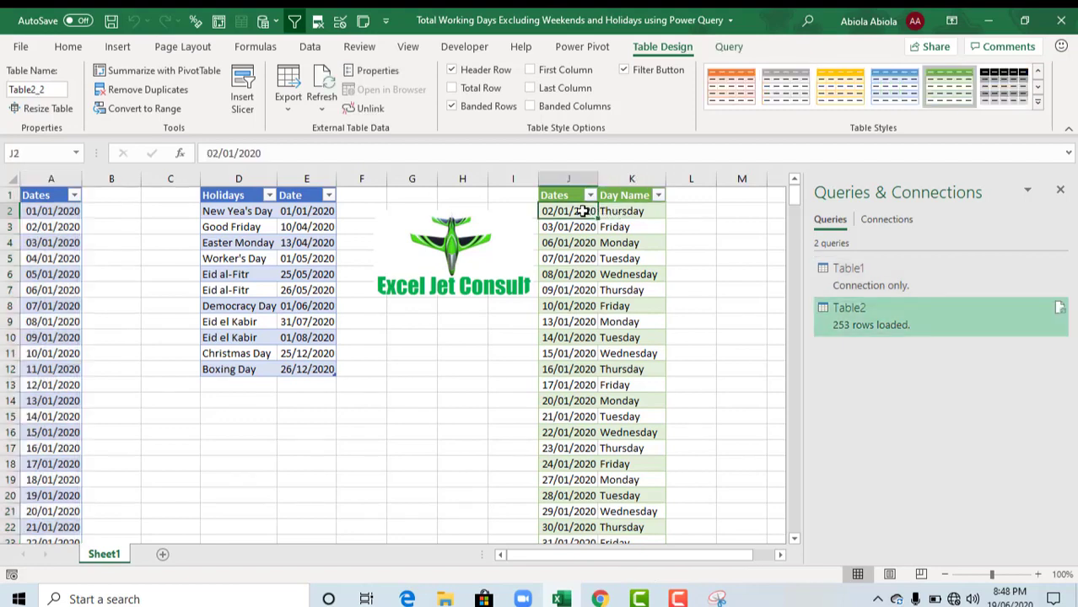
{"action": "key", "text": "ctrl+shift+Down"}
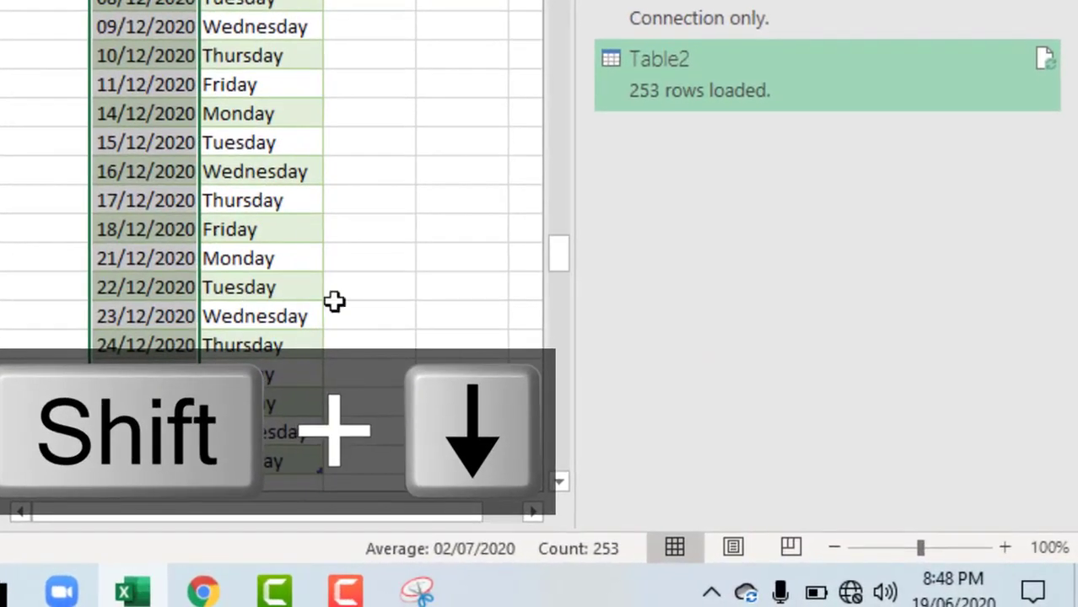